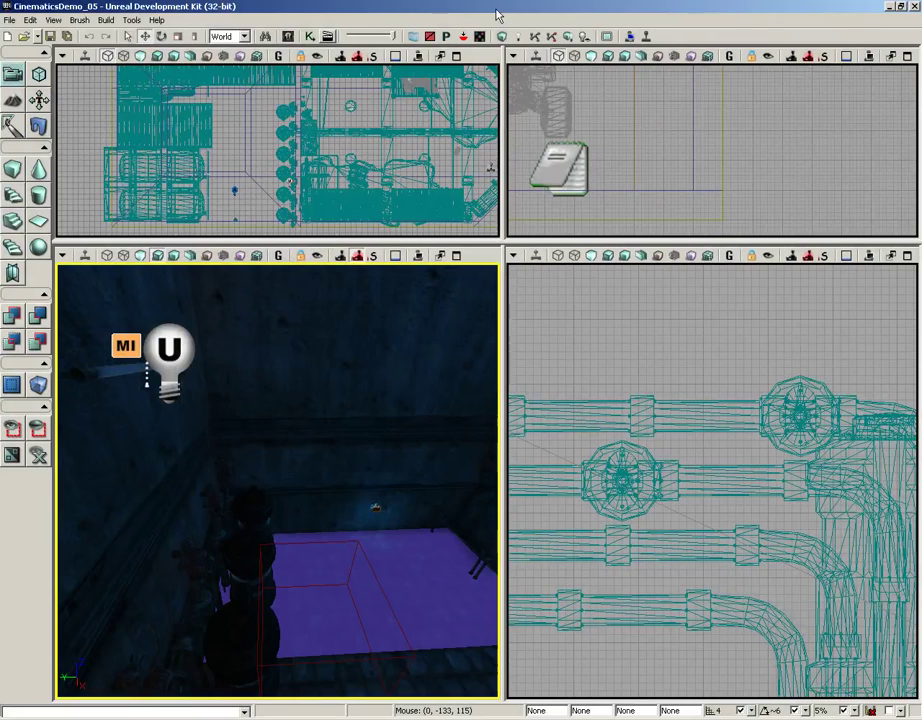
Play-test the level from the workshop floor, walk into the dark room up to the glowing blue pickup, and end the session
drag(386, 336, 140, 348)
right_drag(140, 348, 42, 360)
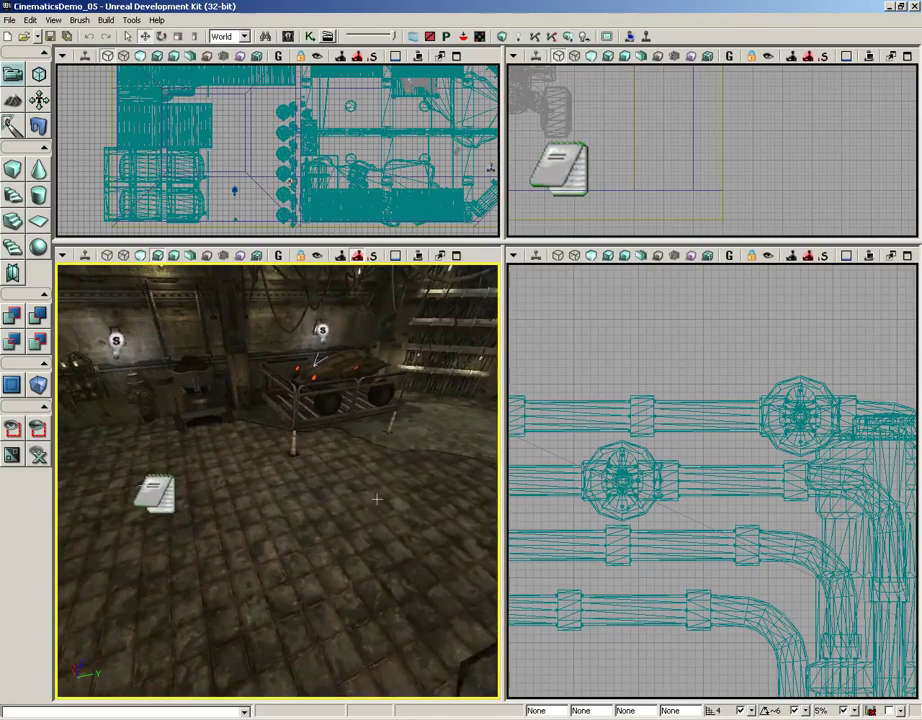
right_click(268, 494)
click(305, 487)
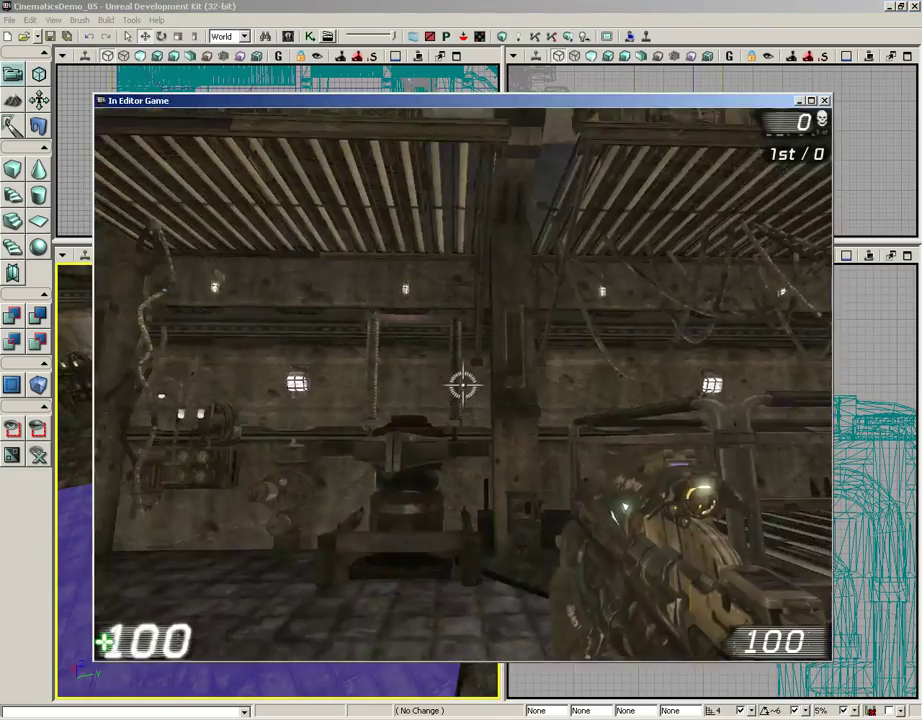
key(w)
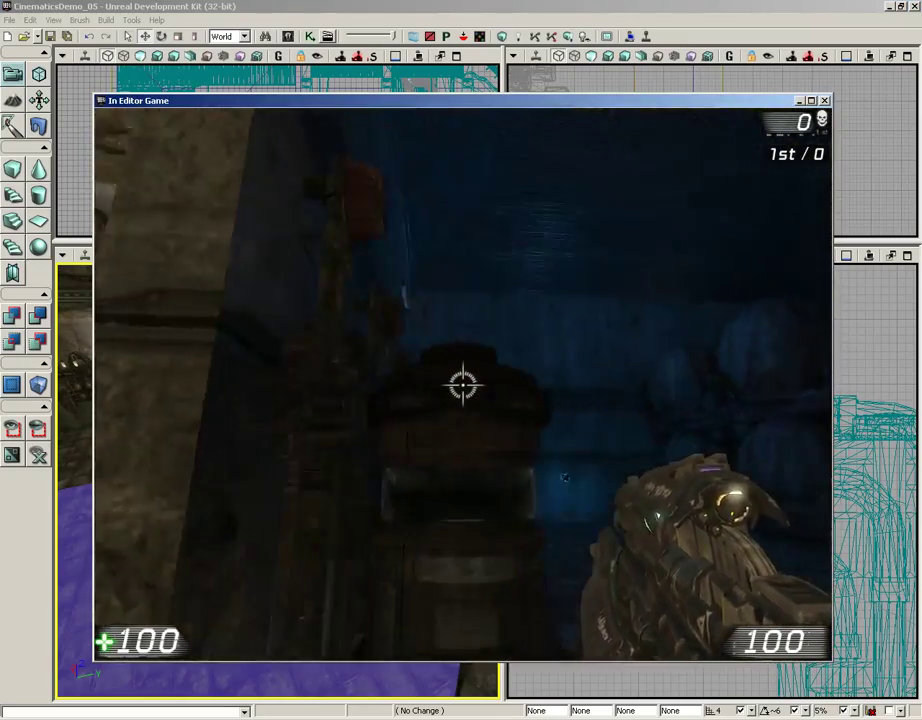
key(d)
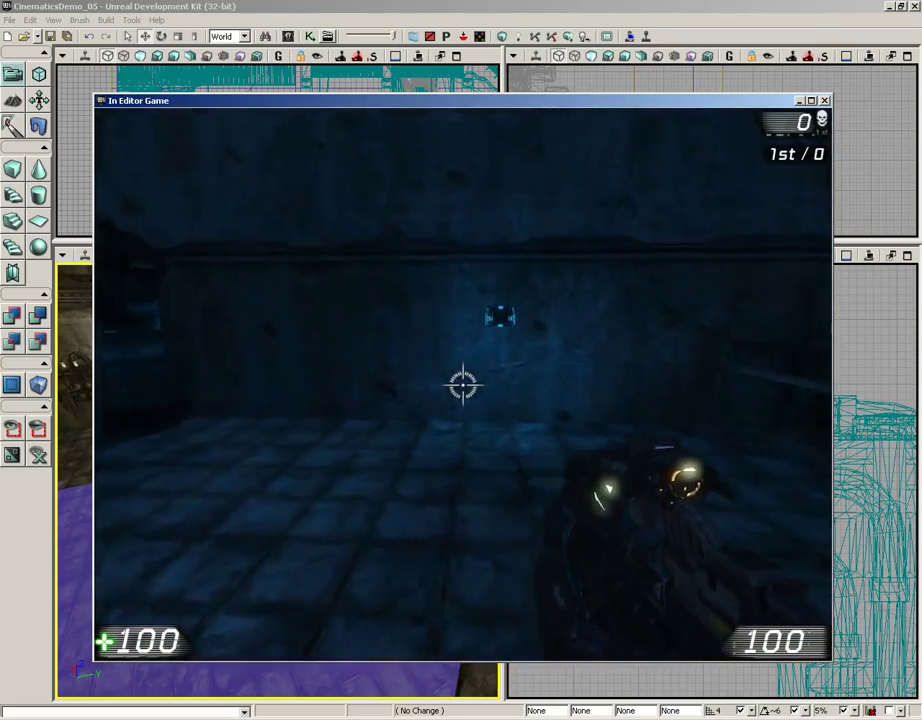
key(w)
key(s)
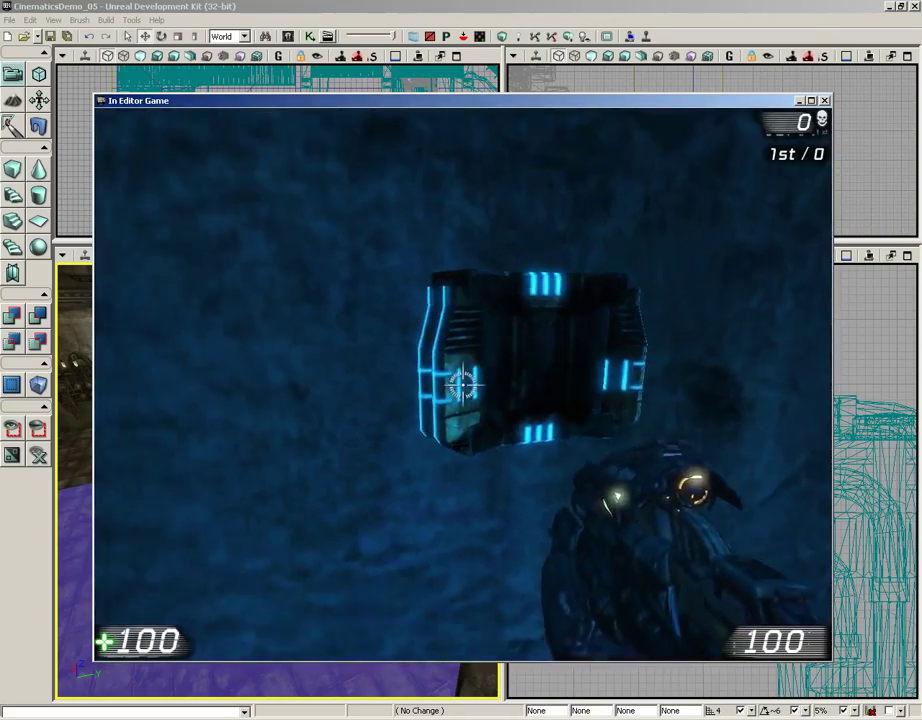
key(d)
key(a)
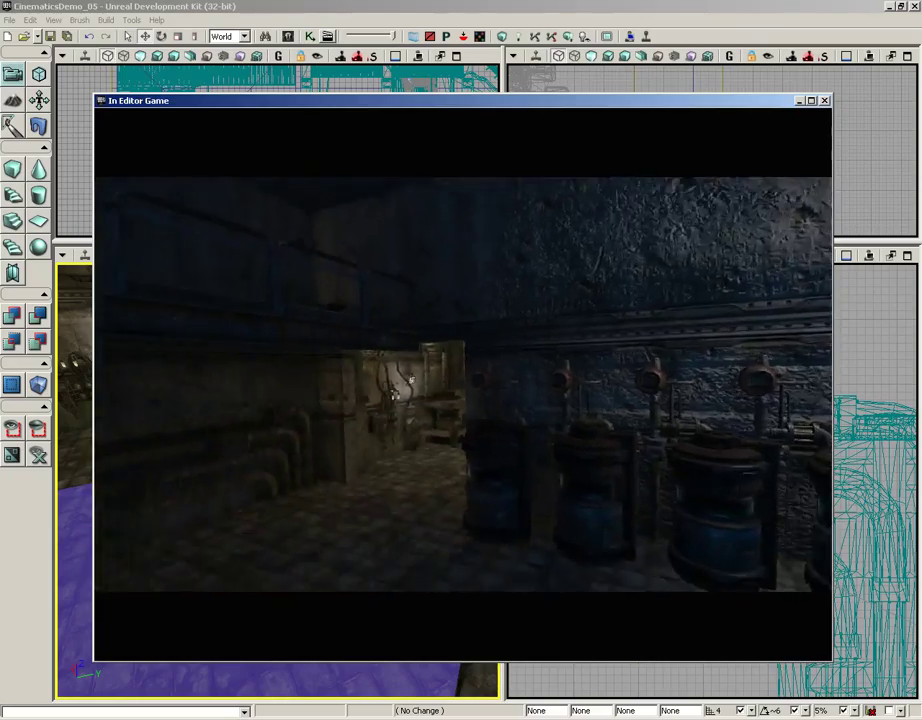
key(Escape)
Play the level again from the floor, inspect the dark room before its cinematic is triggered, and exit the game
right_click(299, 566)
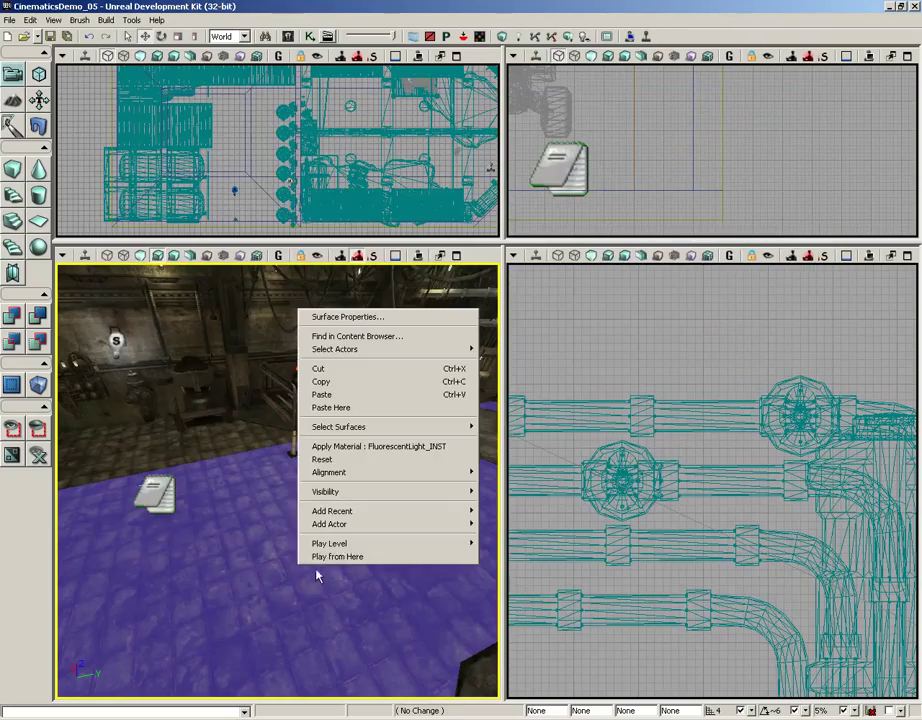
click(319, 556)
key(w)
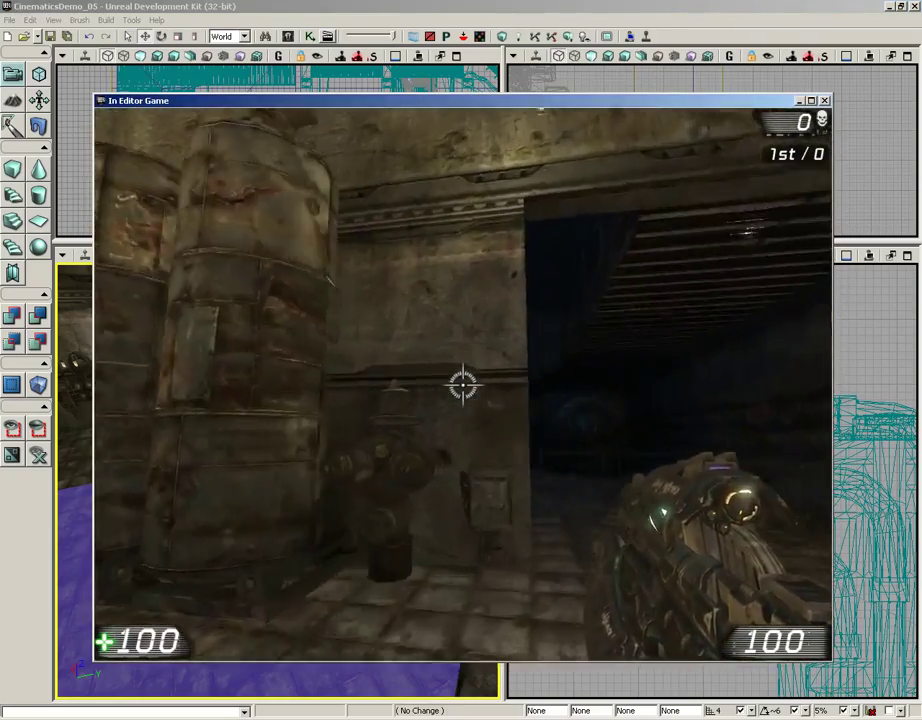
key(w)
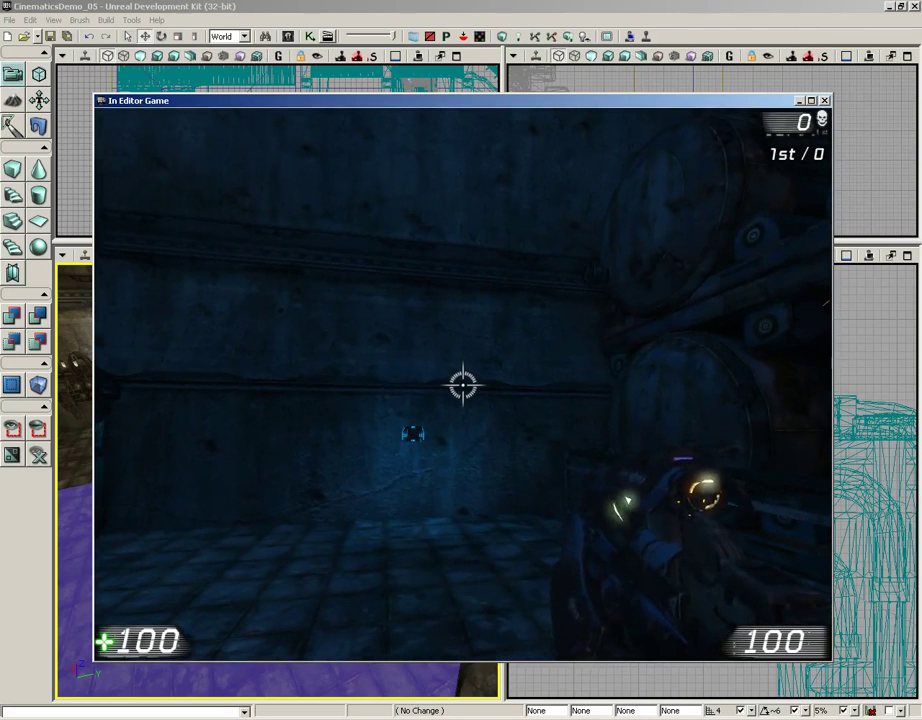
key(Escape)
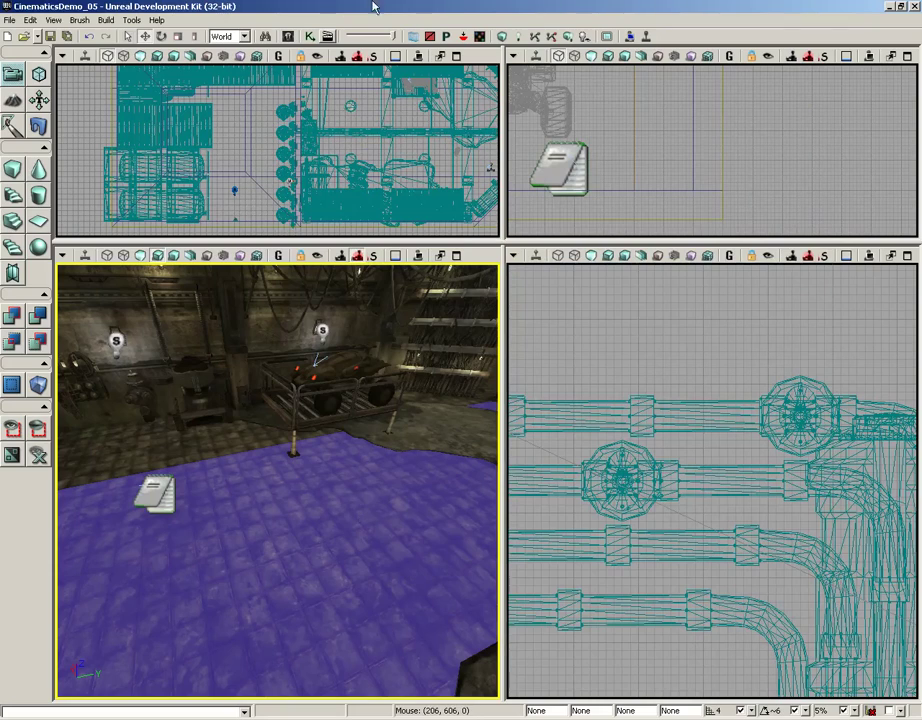
Add a Level Loaded event to the level's Kismet sequence, placed in empty space above the existing Toggle Cinematic Mode node
click(311, 36)
scroll(397, 152, up, 7)
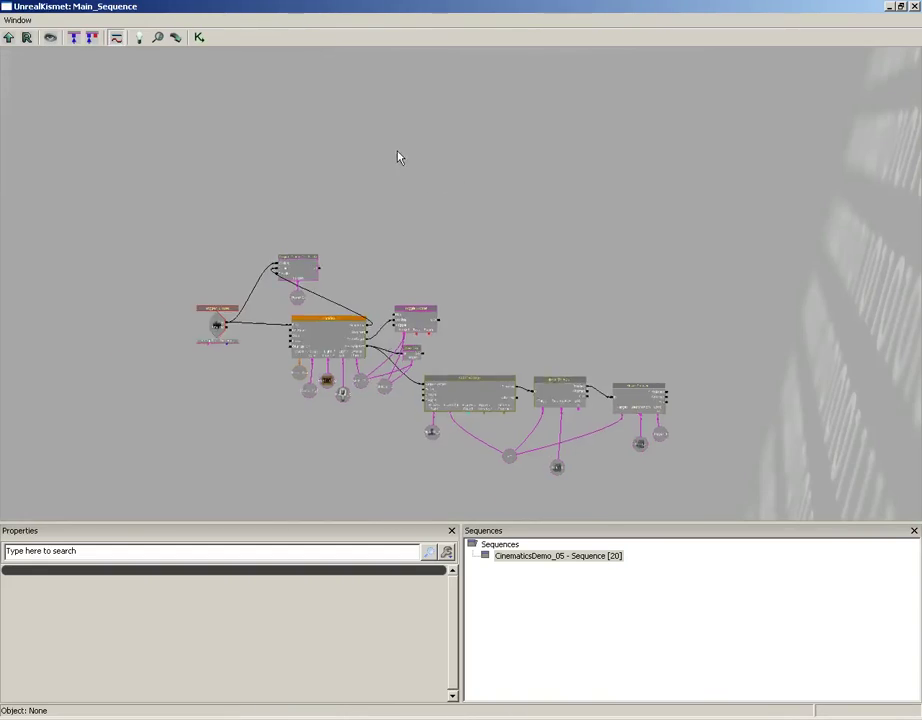
drag(397, 152, 449, 214)
mouse_move(285, 202)
mouse_down()
mouse_move(312, 222)
mouse_move(294, 196)
mouse_up()
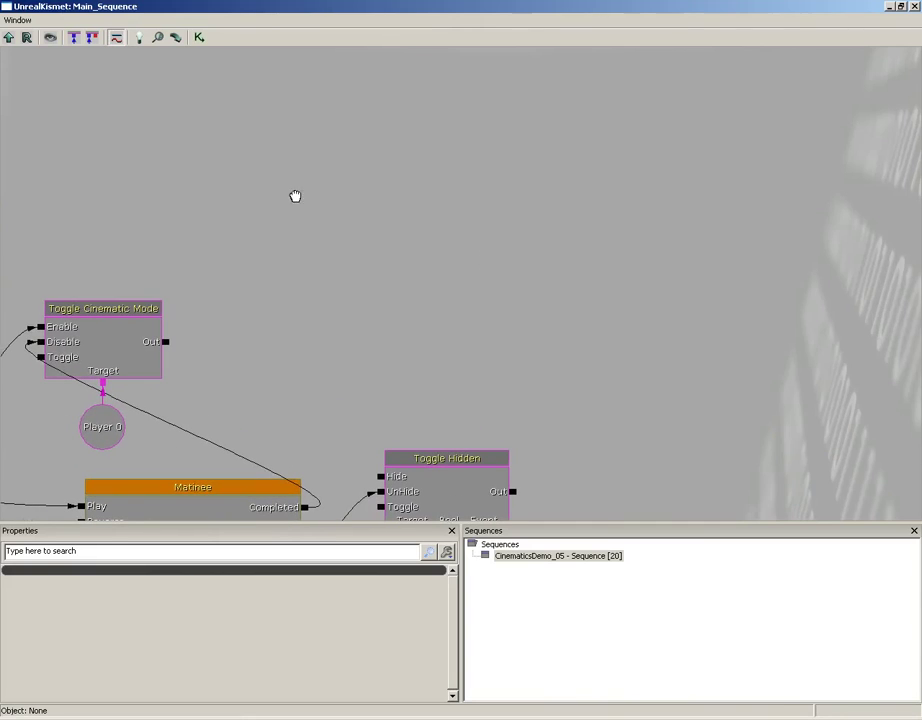
right_click(297, 177)
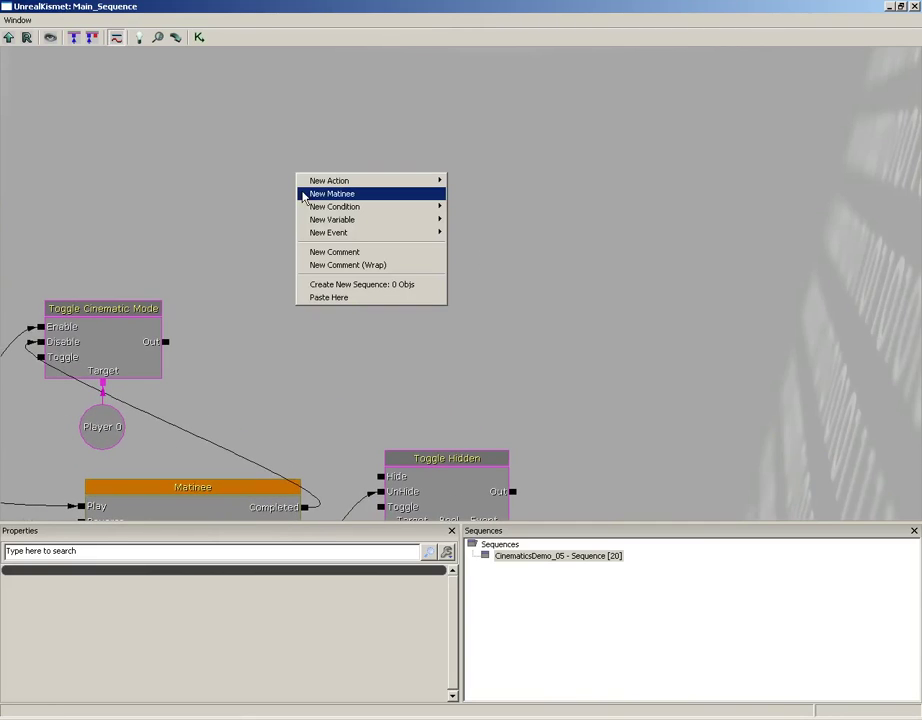
mouse_move(366, 233)
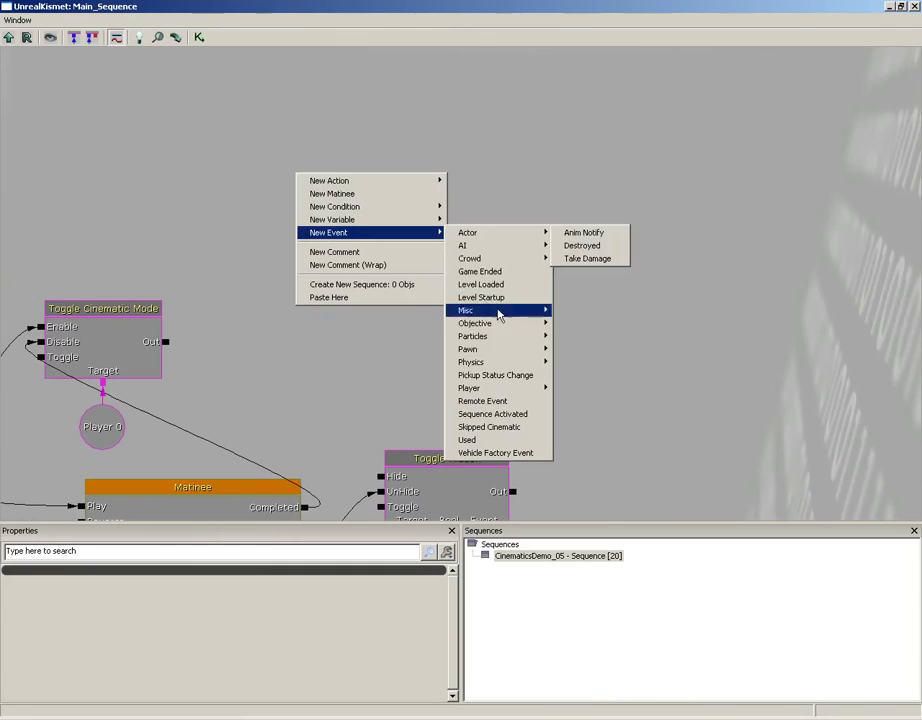
click(488, 285)
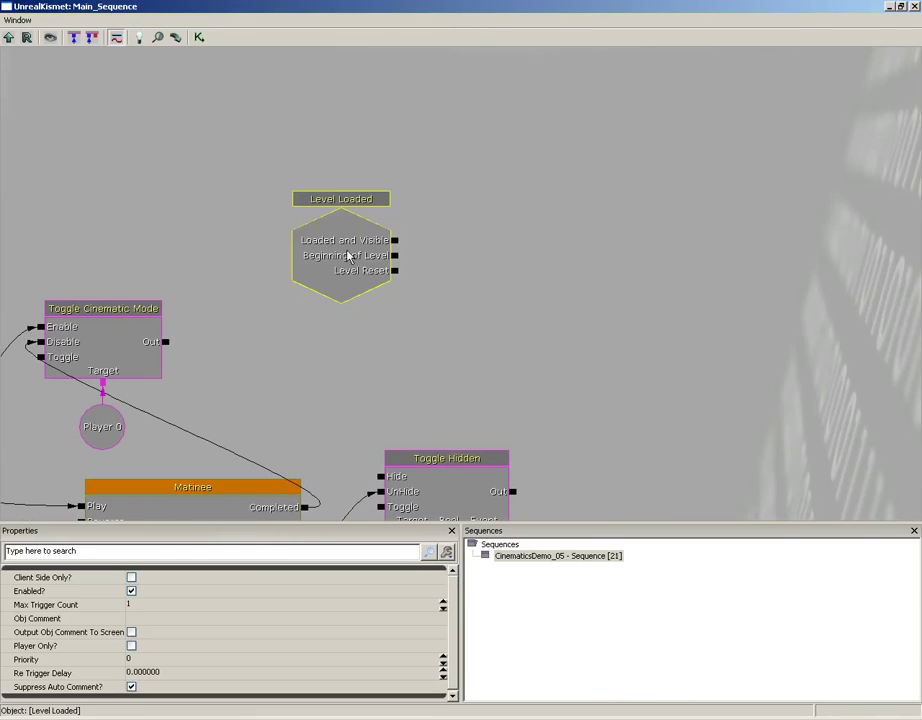
ctrl+drag(358, 258, 232, 104)
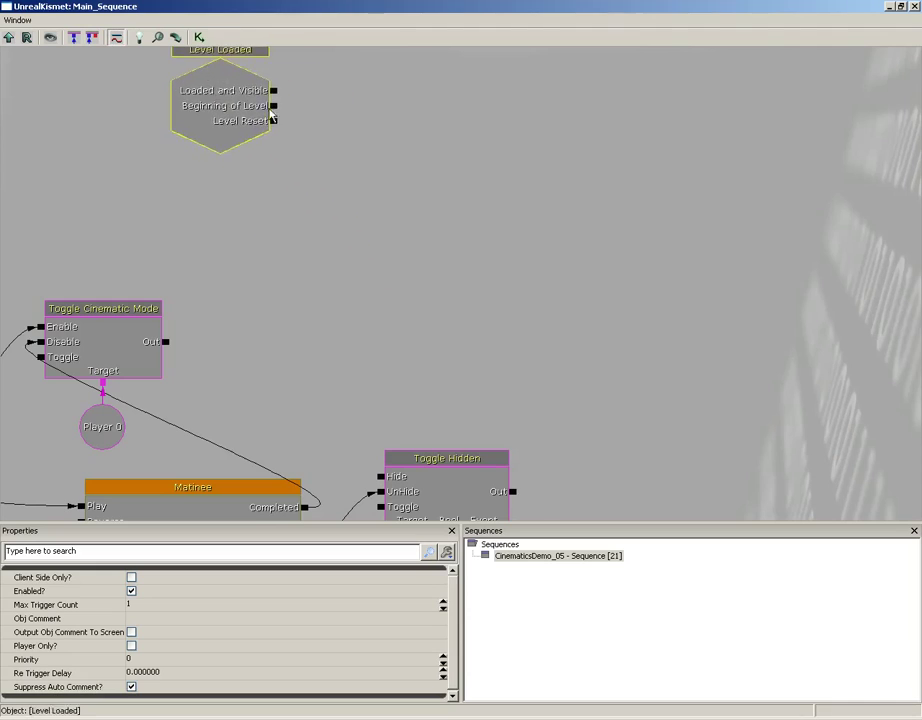
drag(386, 200, 464, 368)
ctrl+drag(314, 269, 305, 169)
drag(432, 278, 412, 374)
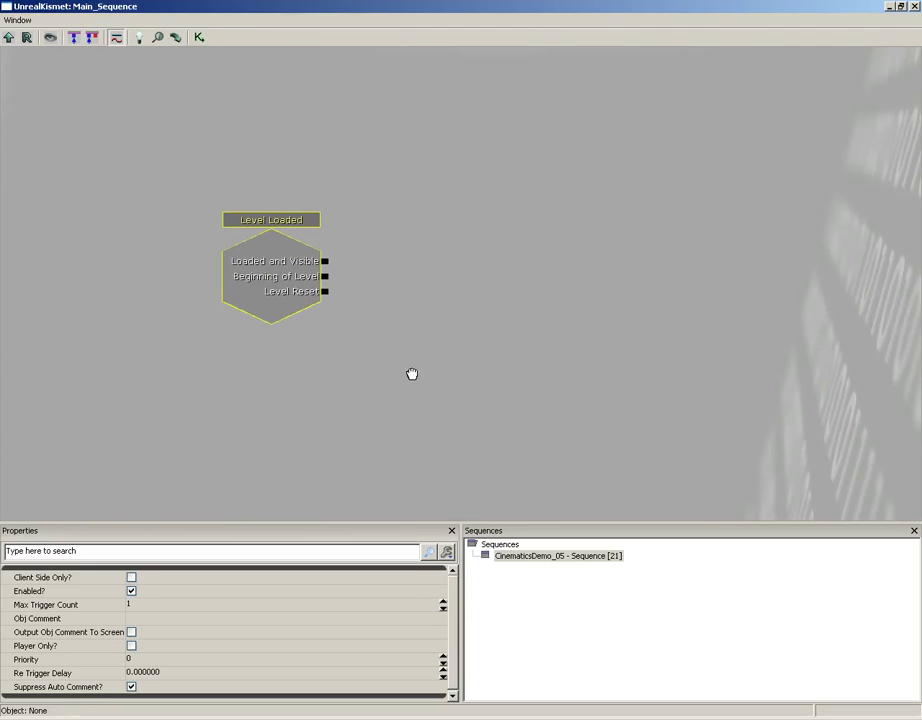
Create a Material Instance Set VectorParam action and align it beside the Level Loaded event
right_click(418, 258)
mouse_move(432, 243)
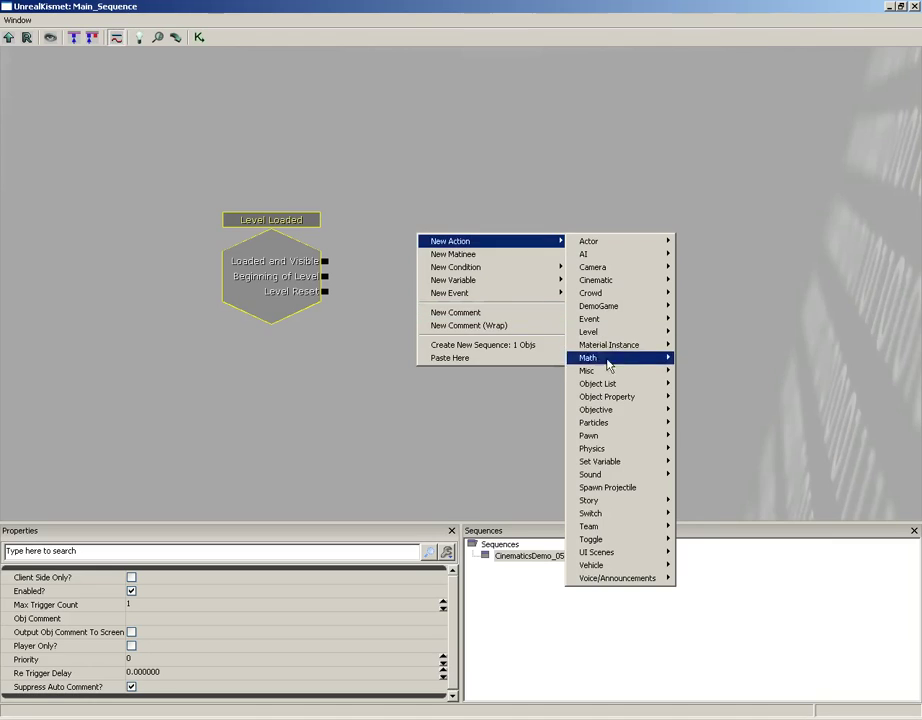
mouse_move(605, 345)
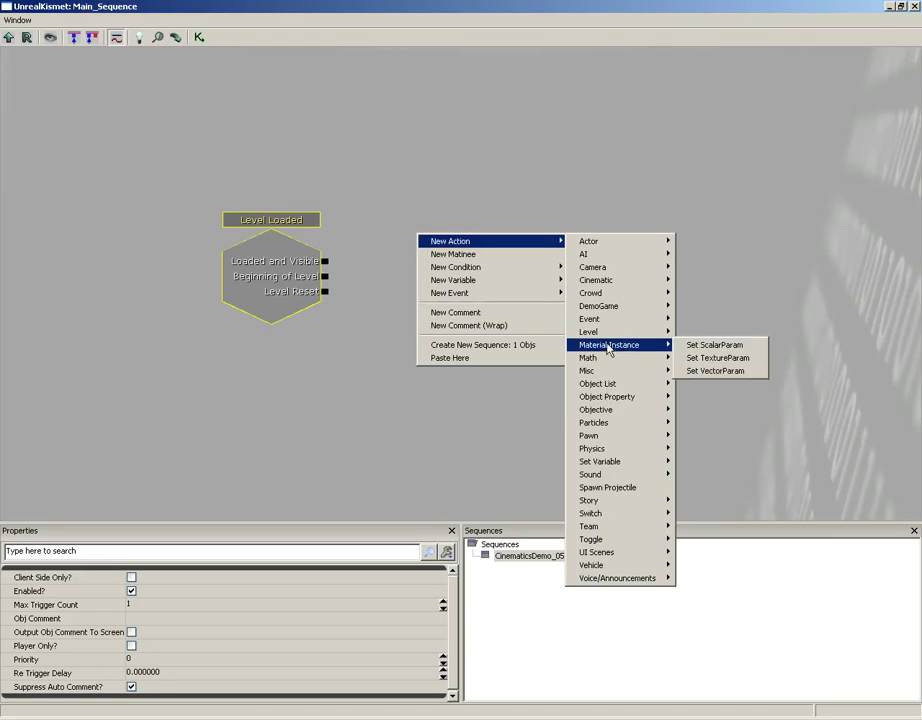
click(720, 371)
drag(456, 283, 444, 267)
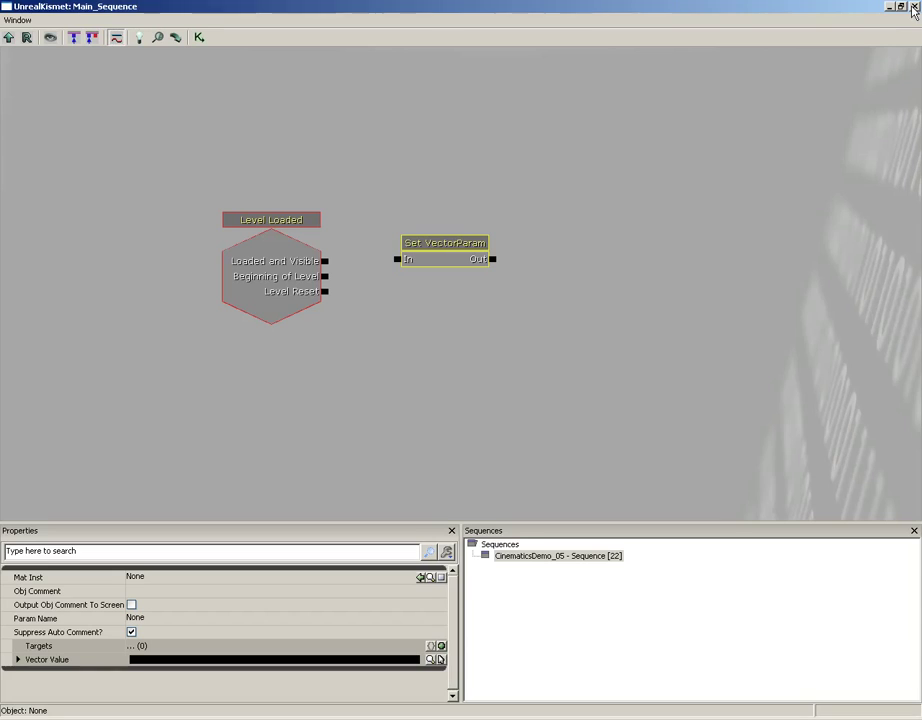
Close Kismet and open the properties of the fluorescent light mesh on the dark room's wall
click(913, 8)
drag(314, 395, 150, 340)
right_drag(150, 340, 216, 446)
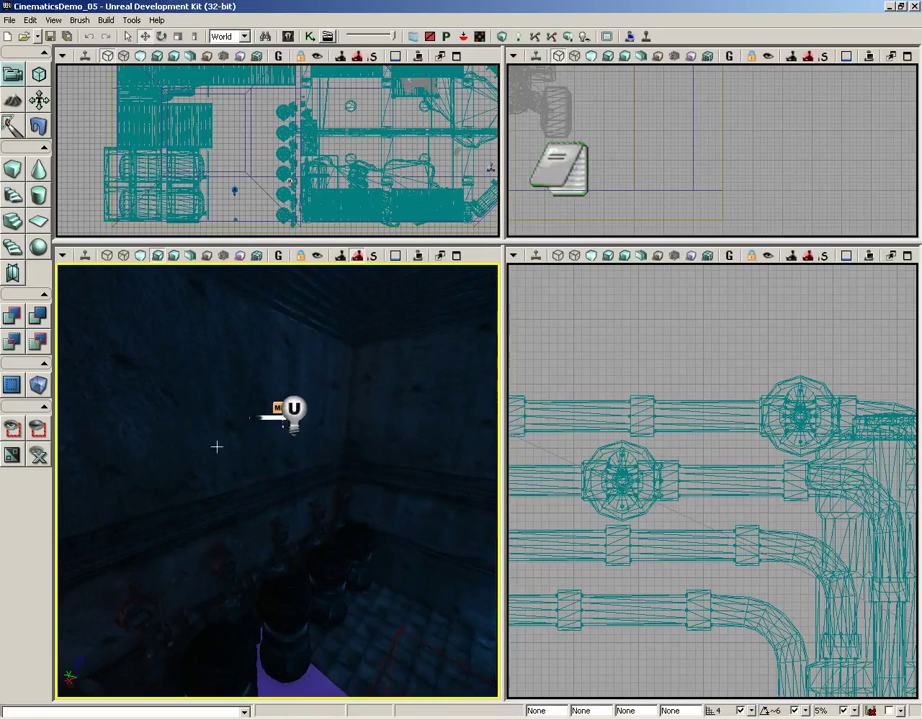
drag(216, 446, 259, 424)
double_click(256, 426)
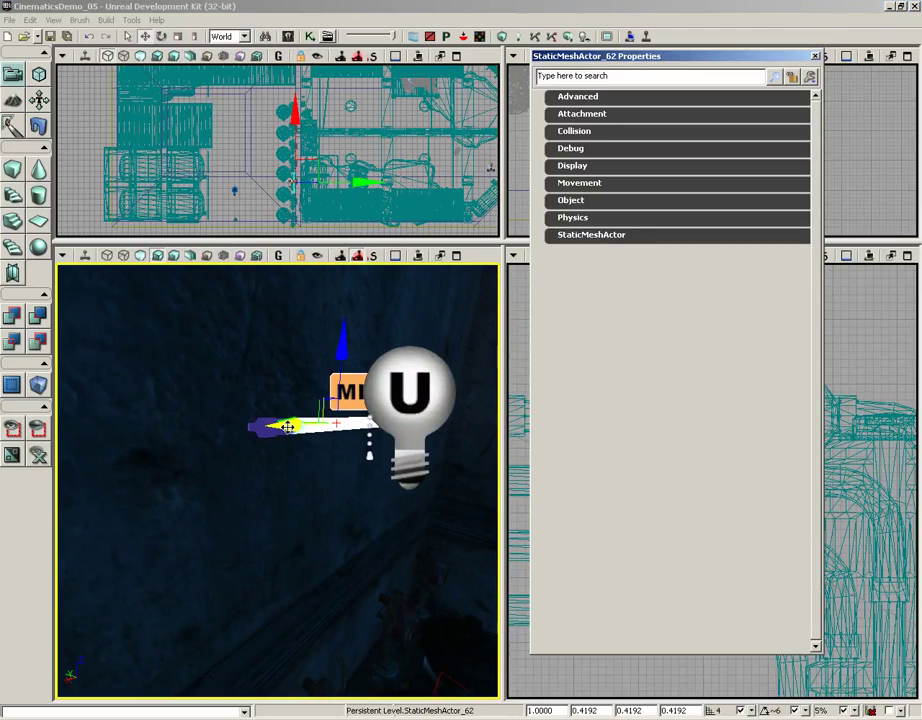
Find the light mesh's material instance FluorescentLight_INST in the Content Browser from its Static Mesh Component rendering materials
click(586, 236)
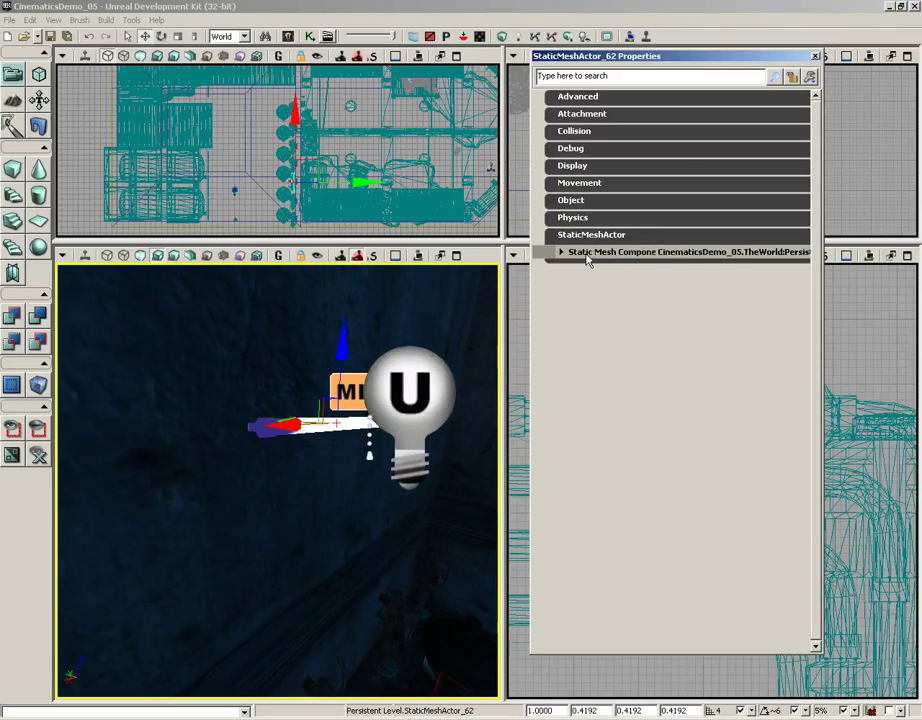
click(587, 255)
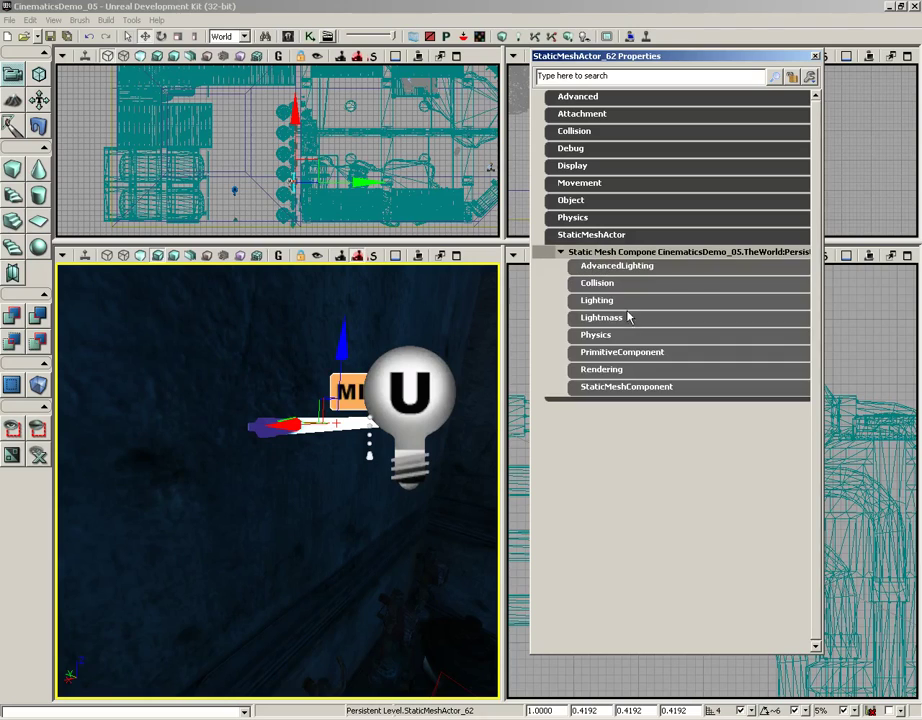
click(596, 370)
click(612, 566)
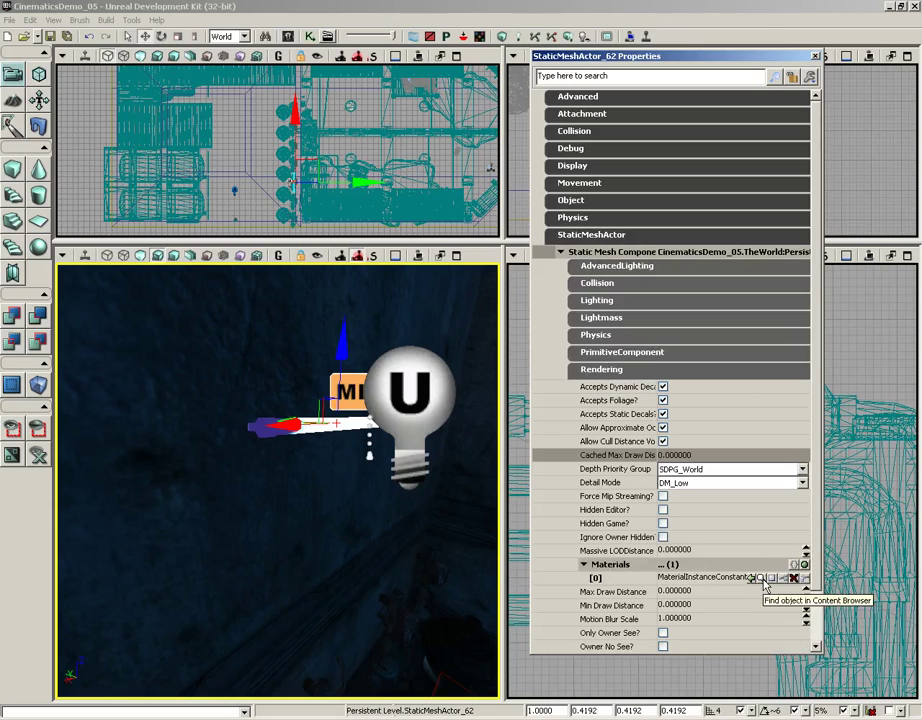
click(760, 579)
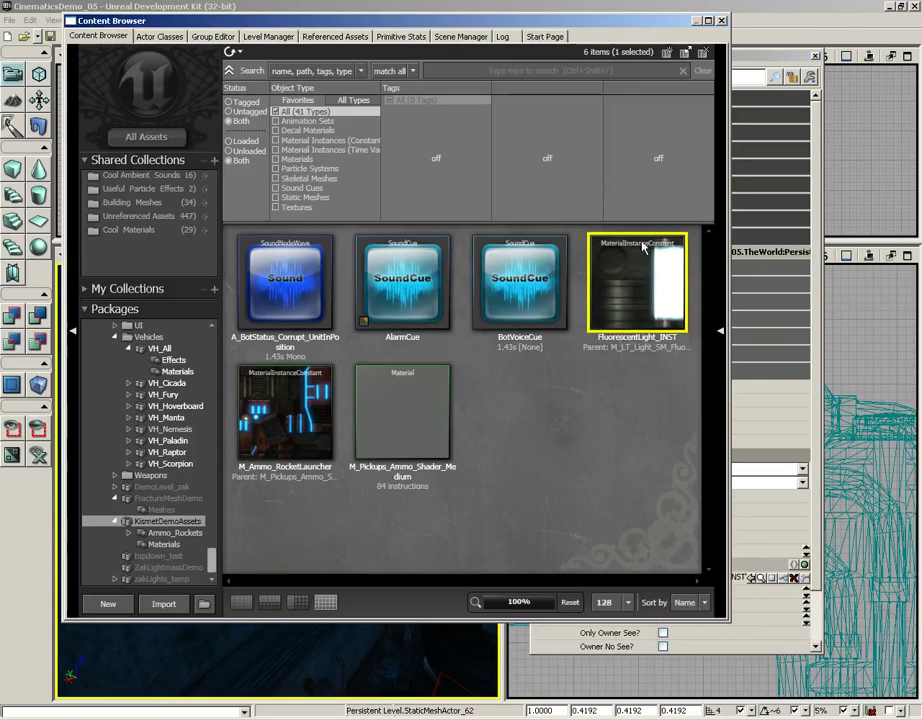
click(722, 19)
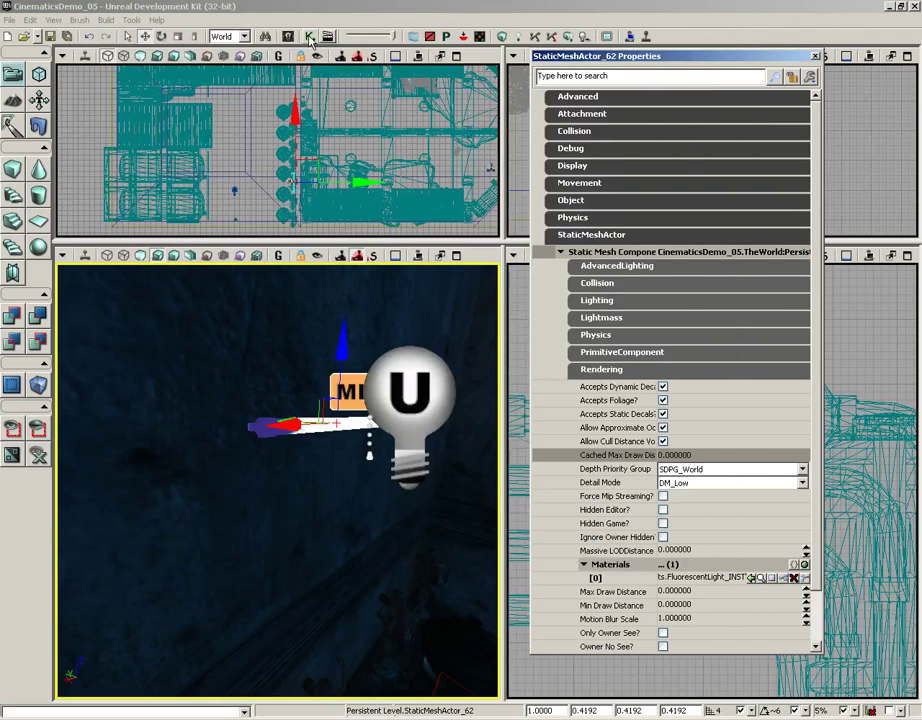
Assign FluorescentLight_INST as the Set VectorParam action's Mat Inst in Kismet and set its Param Name to LightColor
click(310, 37)
click(450, 257)
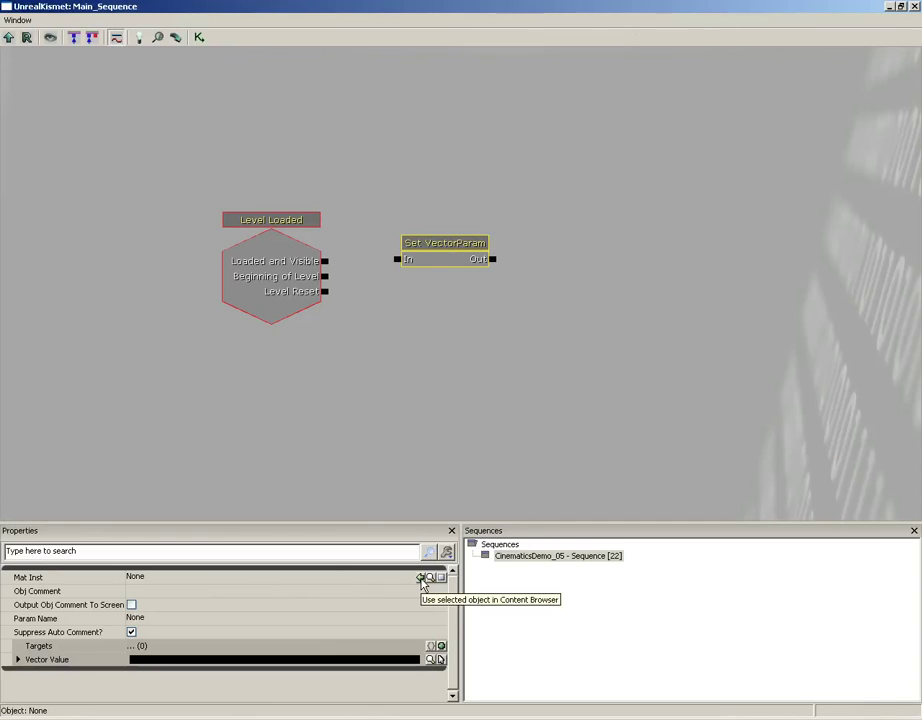
click(420, 578)
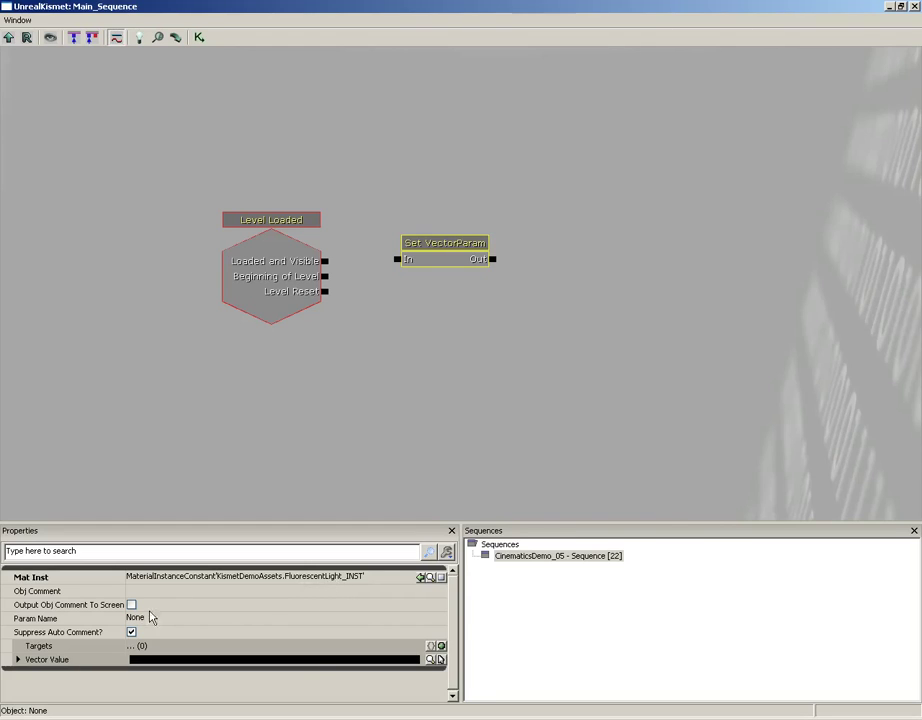
click(148, 620)
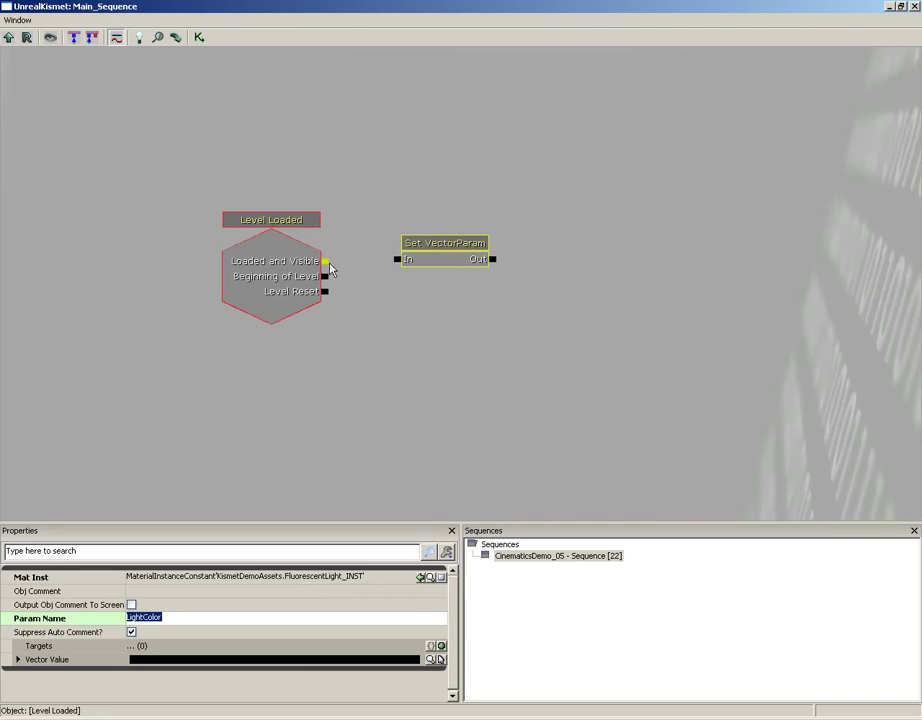
Connect the Level Loaded event's Loaded and Visible output to the Set VectorParam input and check the action's Vector Value
drag(325, 261, 400, 262)
click(421, 260)
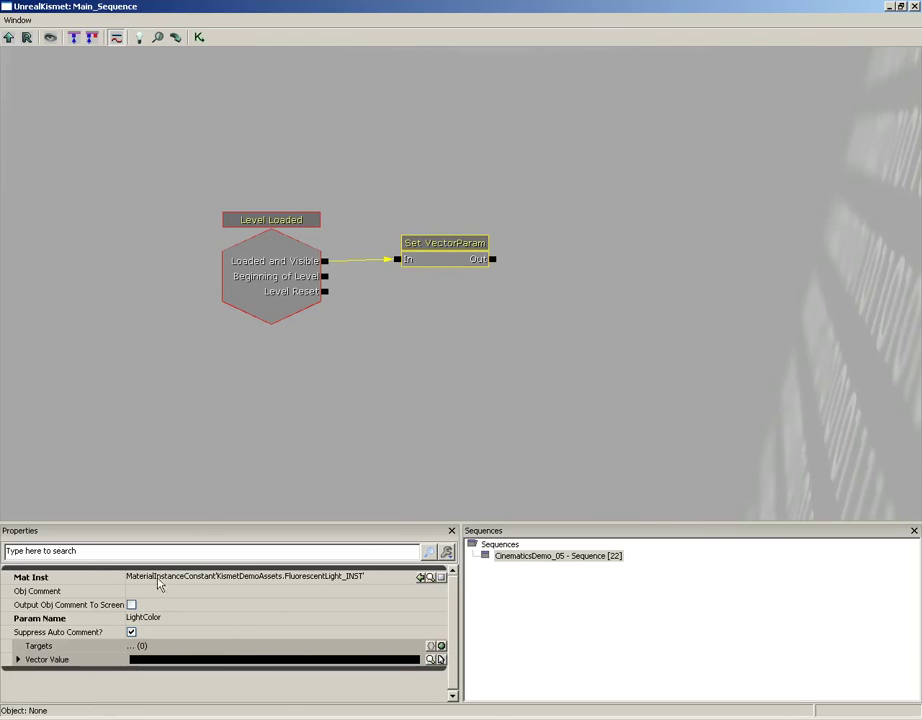
click(18, 660)
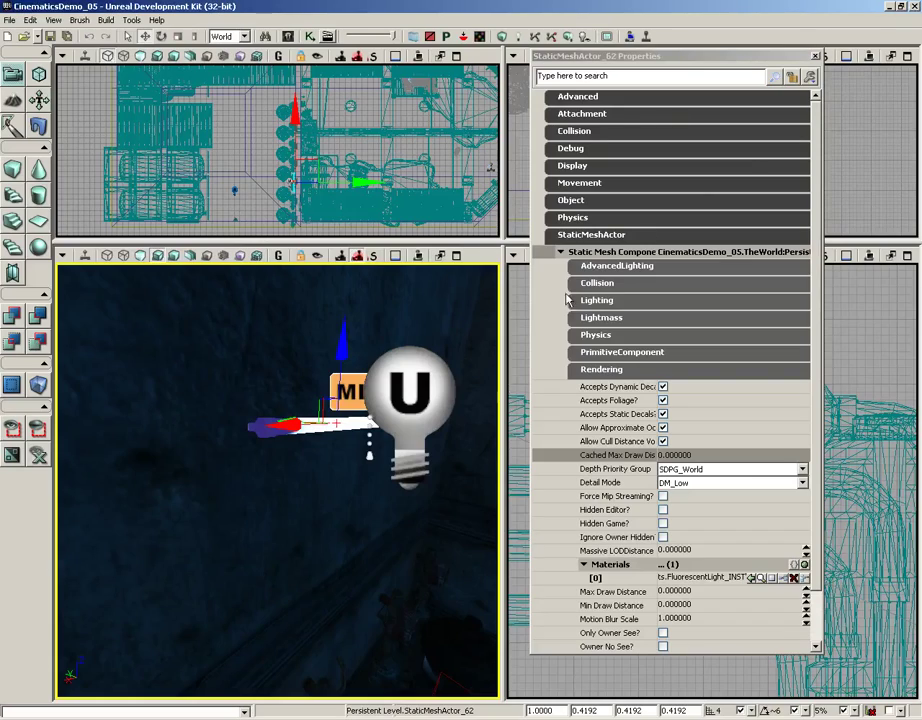
Play-test from the dark room's floor, look at the fluorescent light on the wall, and exit the game
drag(279, 527, 379, 638)
right_click(380, 621)
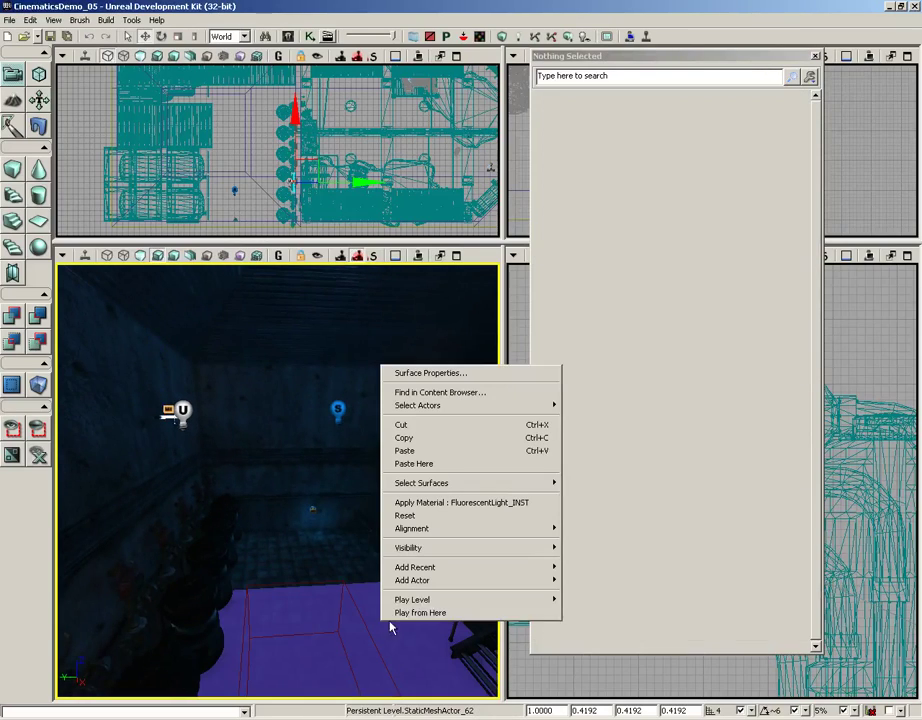
click(392, 614)
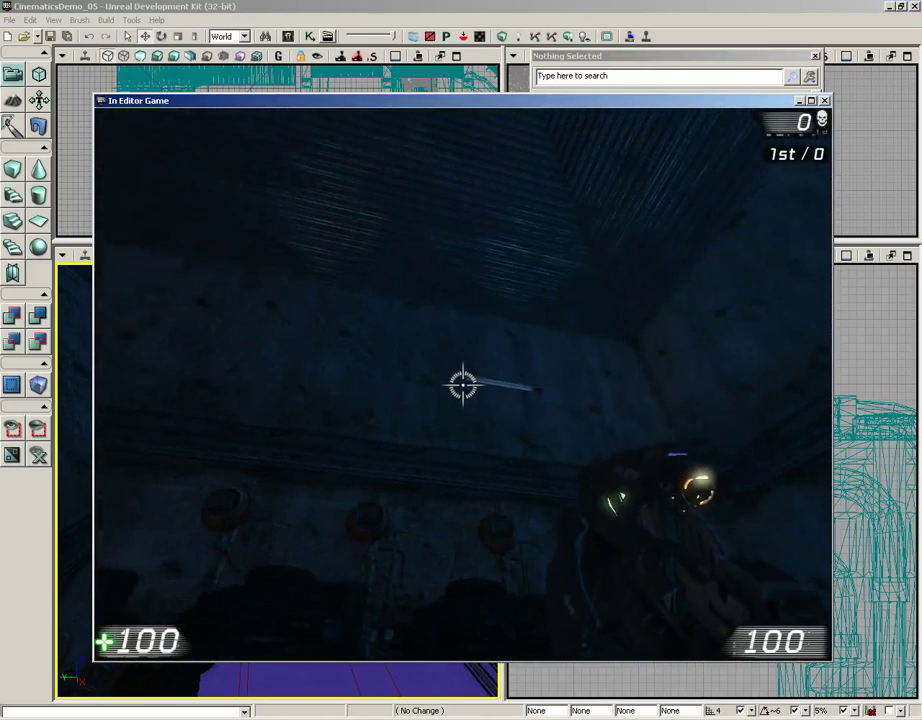
key(Escape)
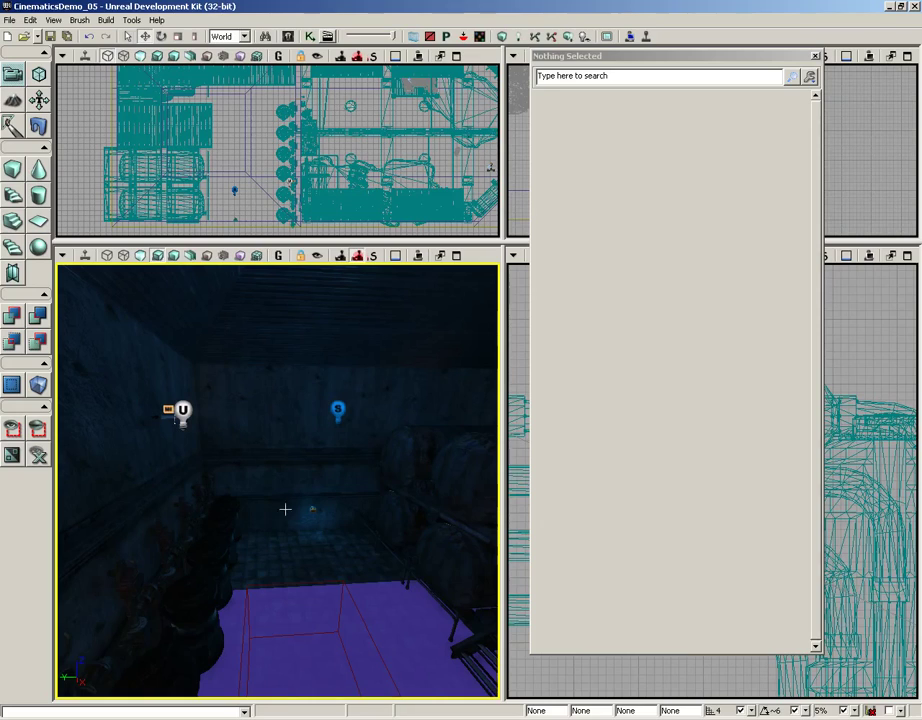
Play-test the level from the dark room's floor, shoot the enemy player with the Link Gun, and exit the game
right_click(316, 591)
click(333, 581)
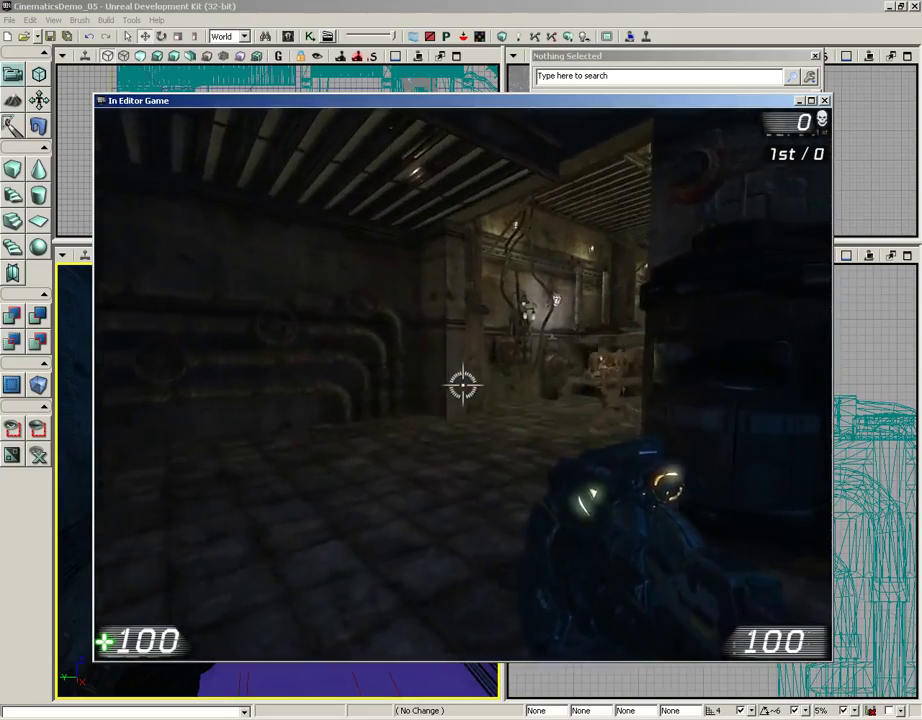
click(463, 385)
click(463, 385)
click(463, 385)
click(463, 385)
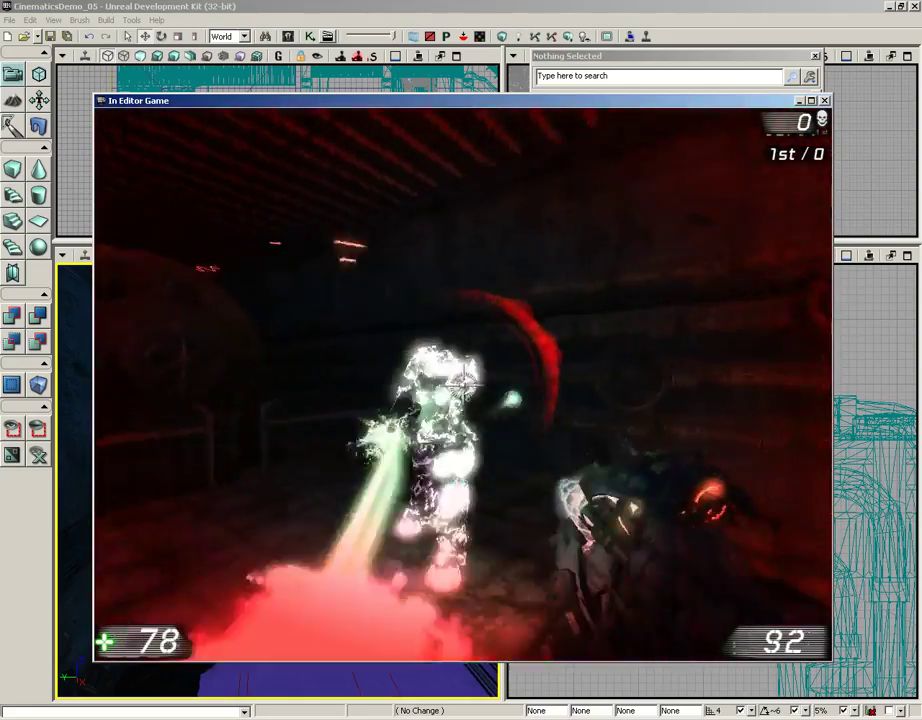
click(463, 385)
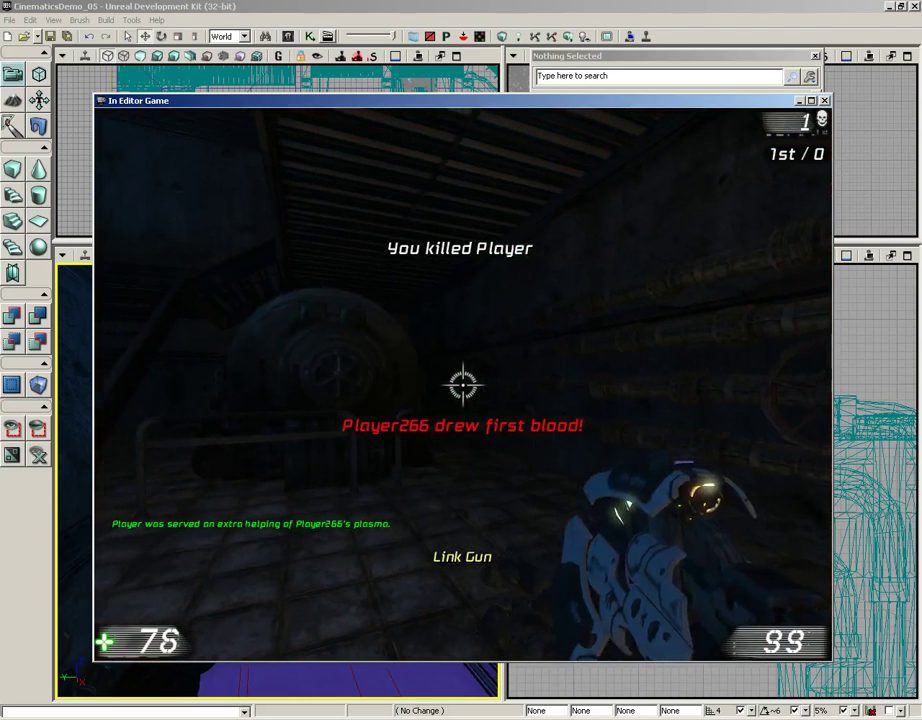
key(Escape)
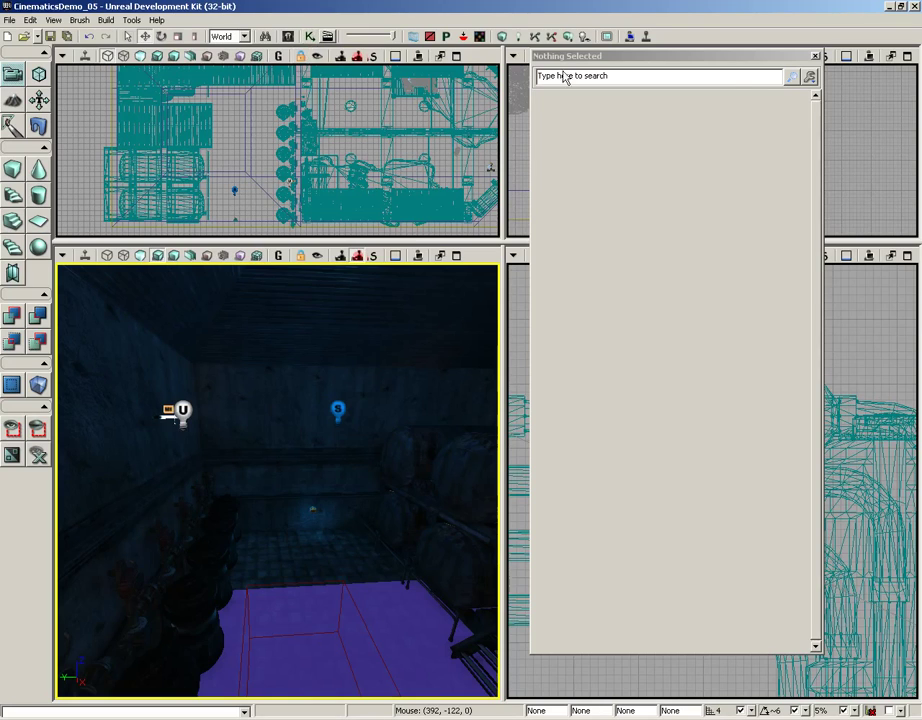
Close the empty properties window and add a Toggle Announcements action below Set VectorParam in the level's Kismet sequence
click(816, 56)
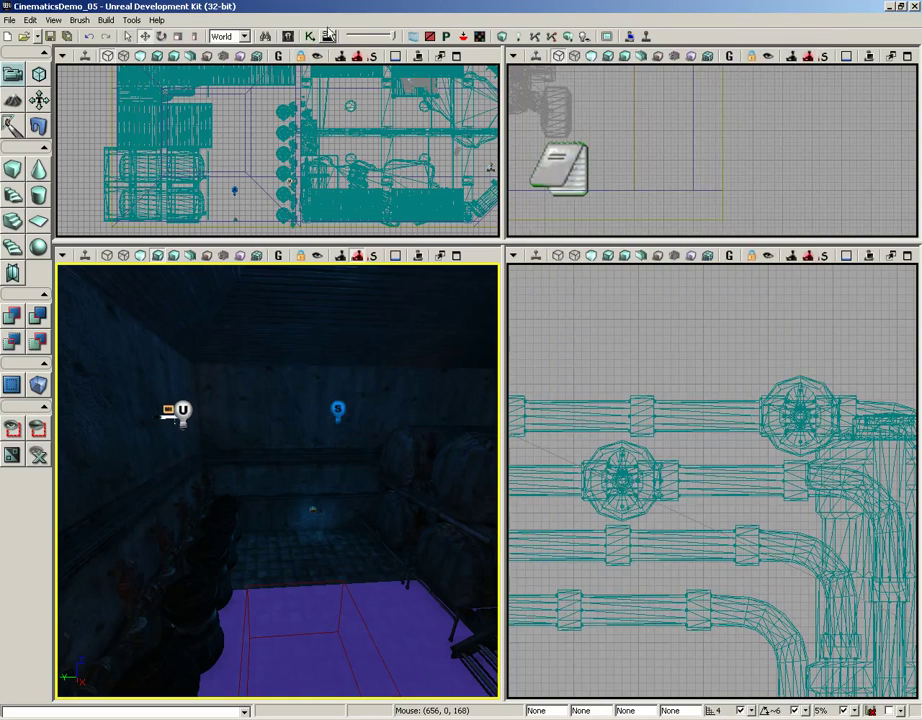
click(327, 35)
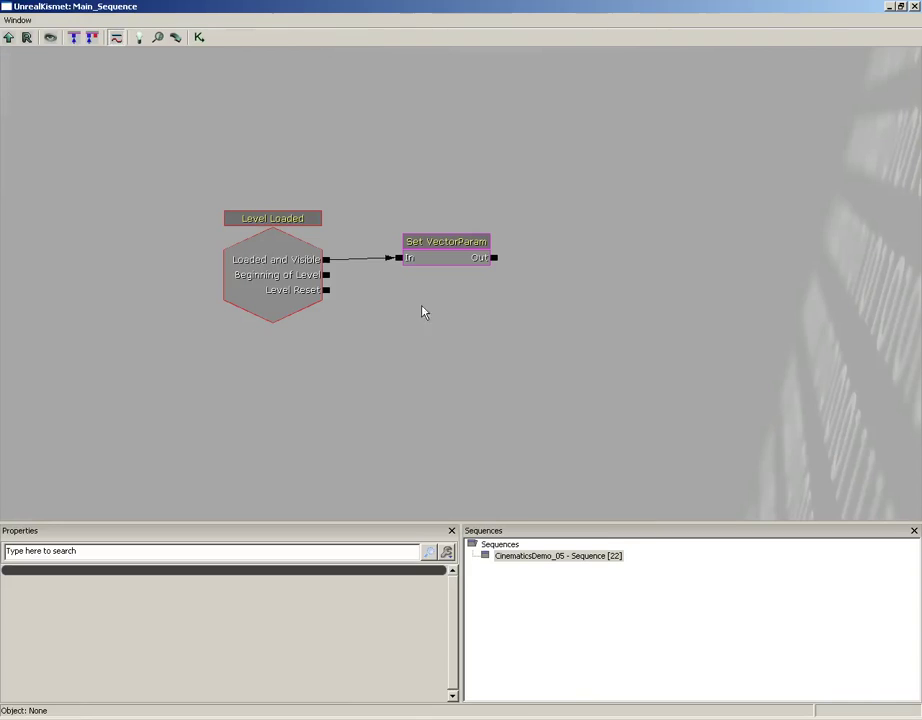
right_click(404, 280)
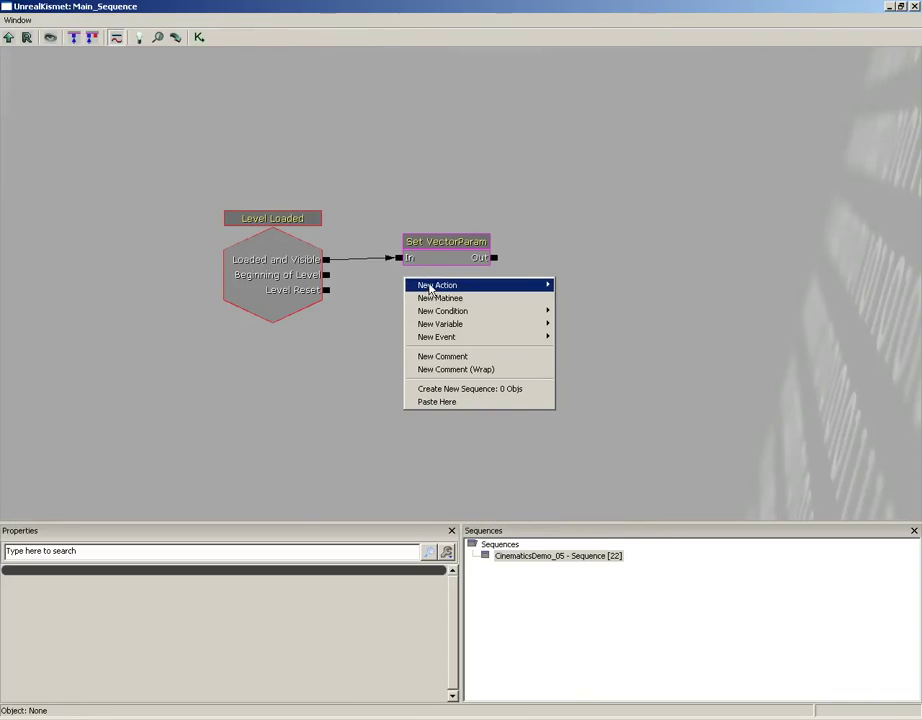
mouse_move(430, 288)
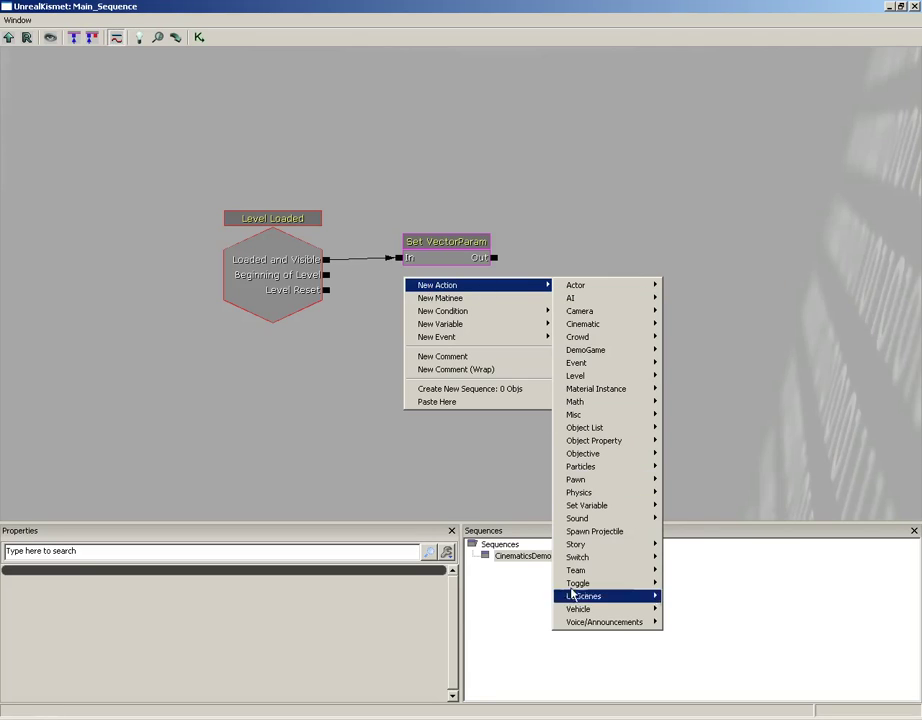
mouse_move(585, 629)
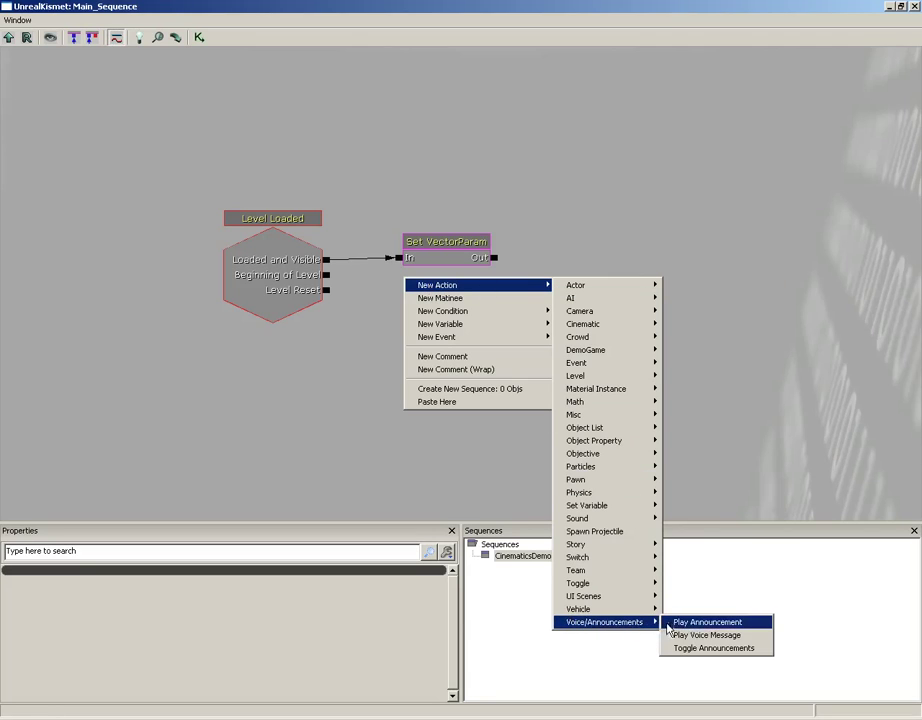
click(722, 649)
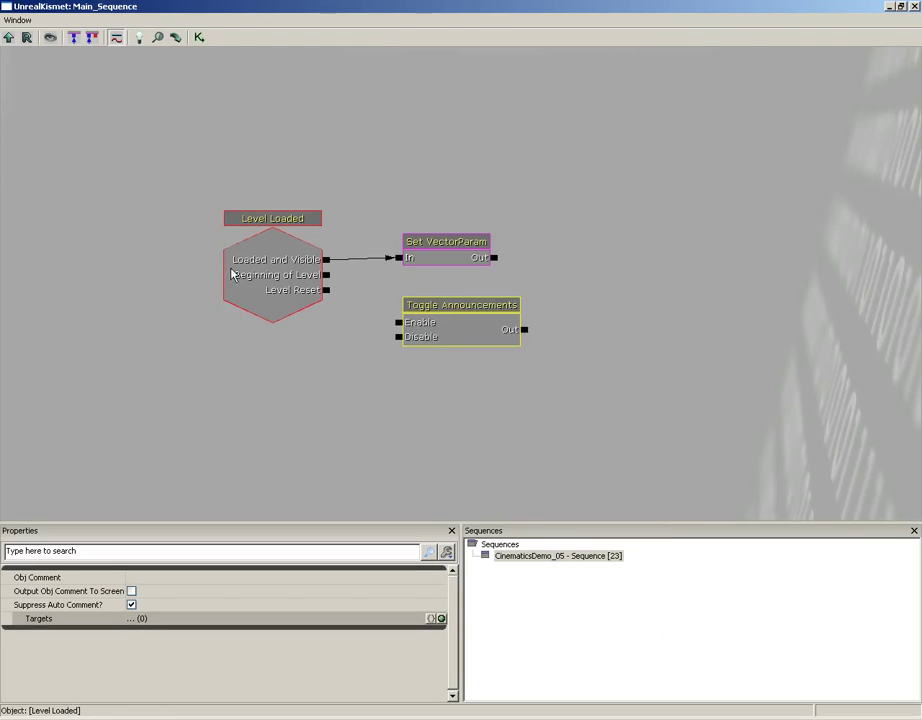
Connect the Level Loaded event's Loaded and Visible output to the Toggle Announcements Disable input, reposition the action slightly, and close Kismet
click(327, 264)
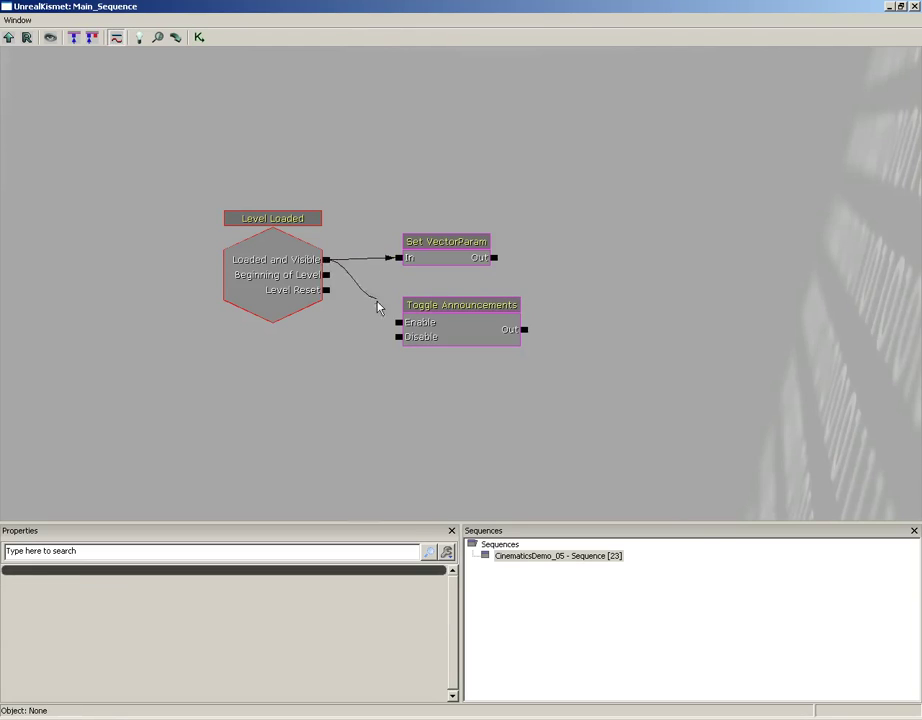
click(469, 318)
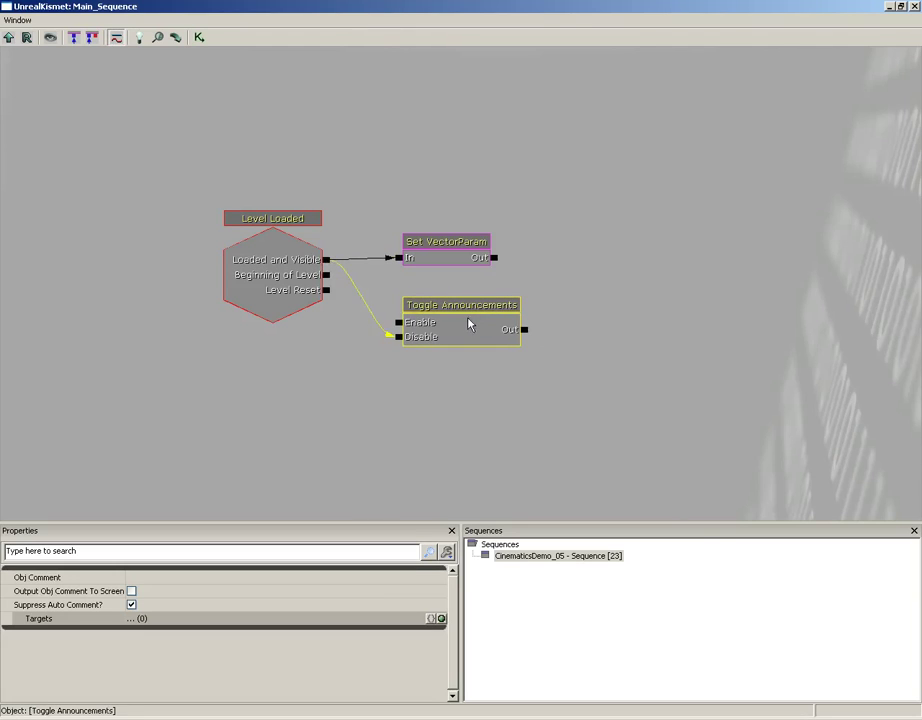
ctrl+drag(469, 318, 469, 312)
click(913, 6)
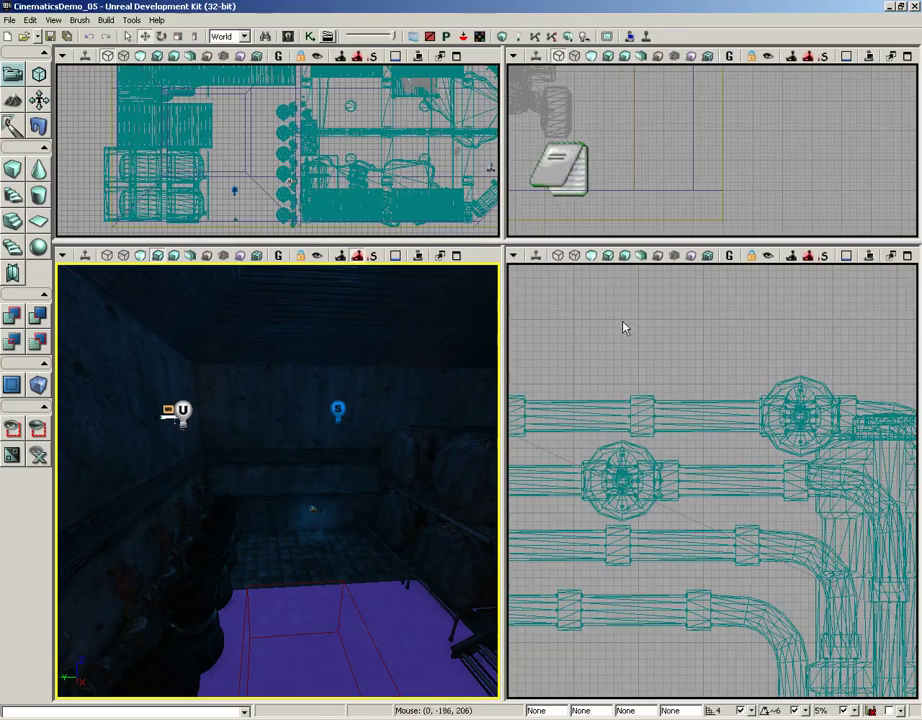
Play-test again from the dark room's floor, kill the enemy to check whether announcements are disabled, walk around, and exit the game
right_click(302, 590)
click(335, 576)
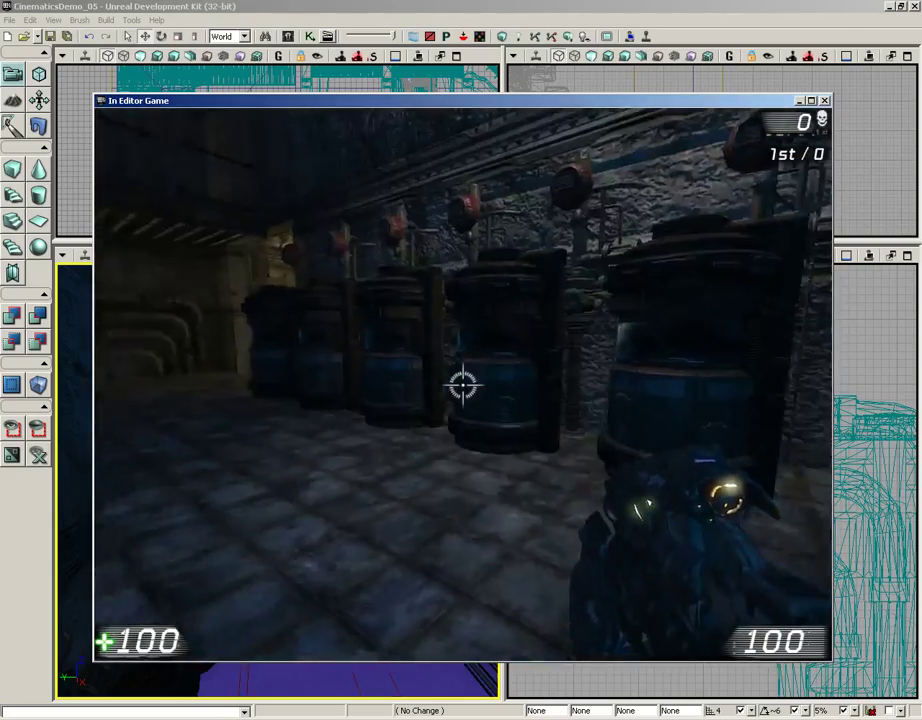
key(w)
key(w)
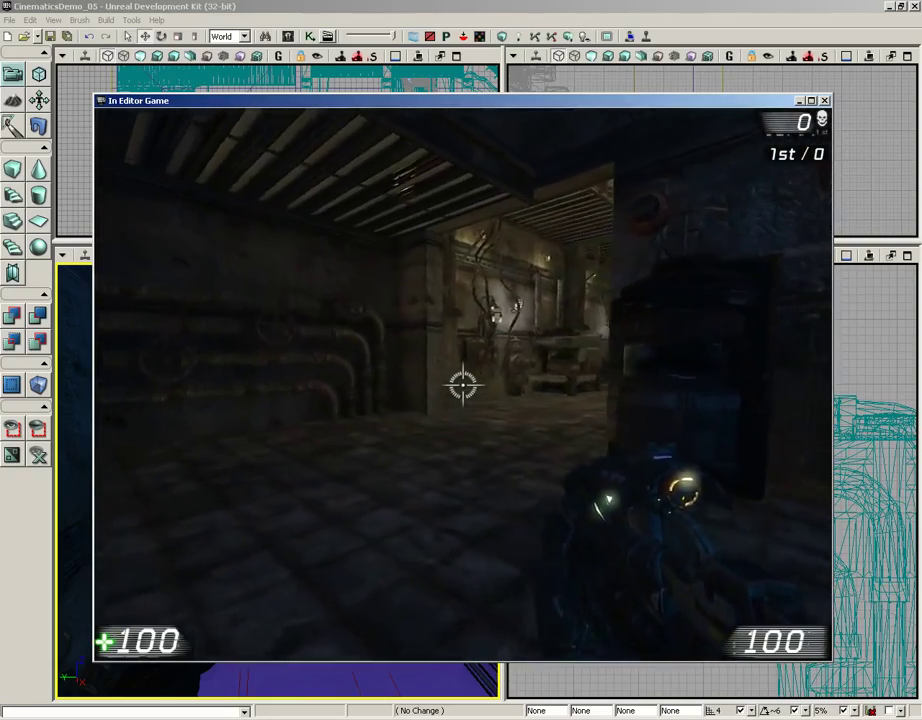
click(462, 385)
click(462, 385)
click(462, 385)
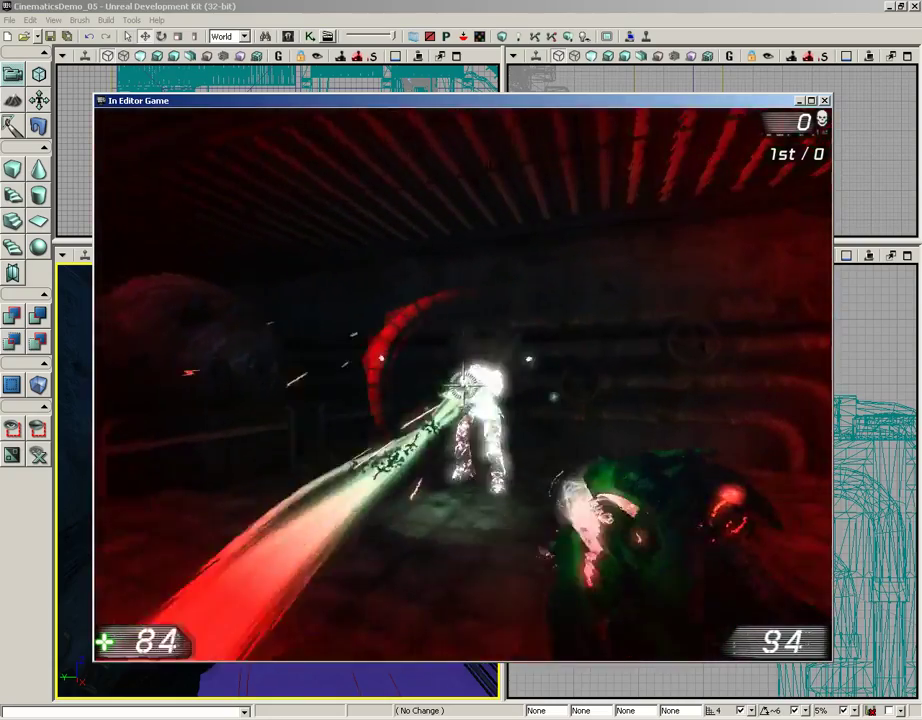
key(w)
click(462, 385)
key(w)
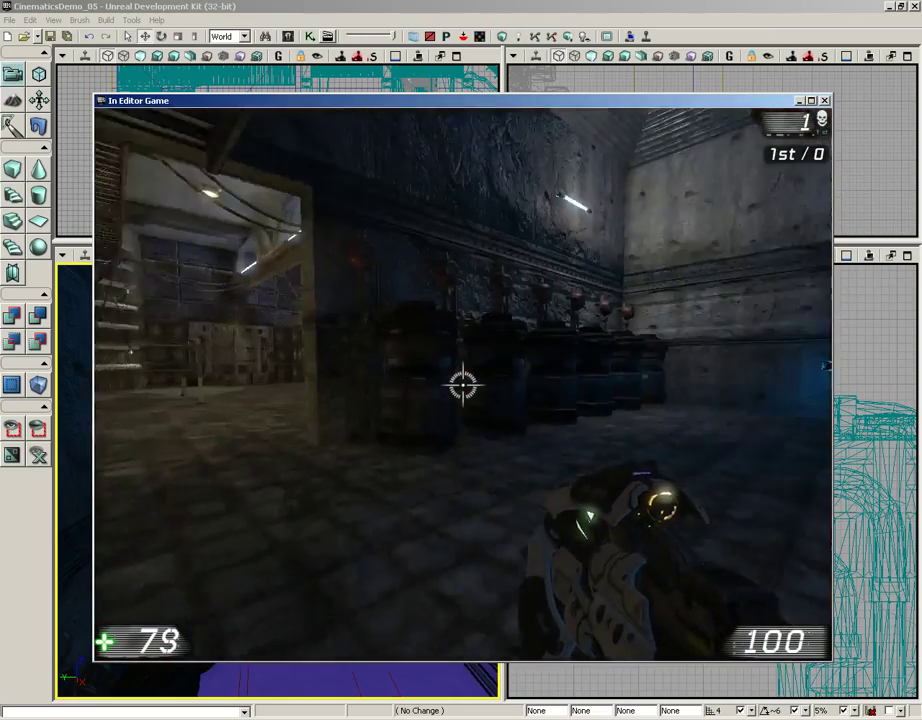
key(Escape)
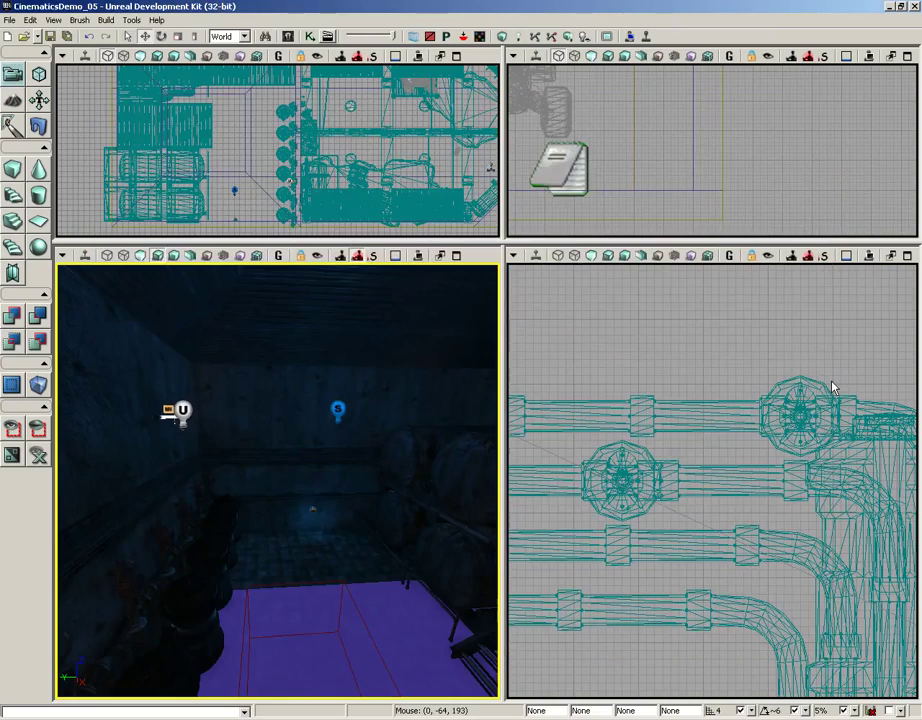